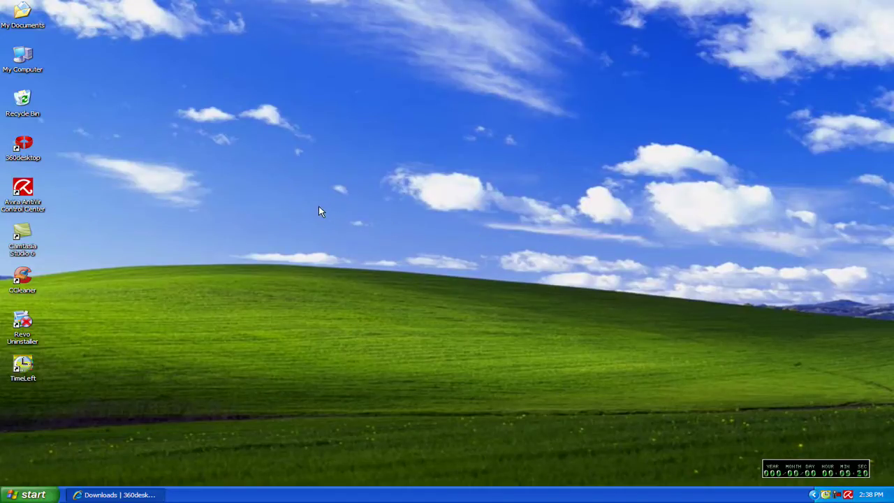
Restore Internet Explorer and browse the 360desktop home page.
left_click(145, 492)
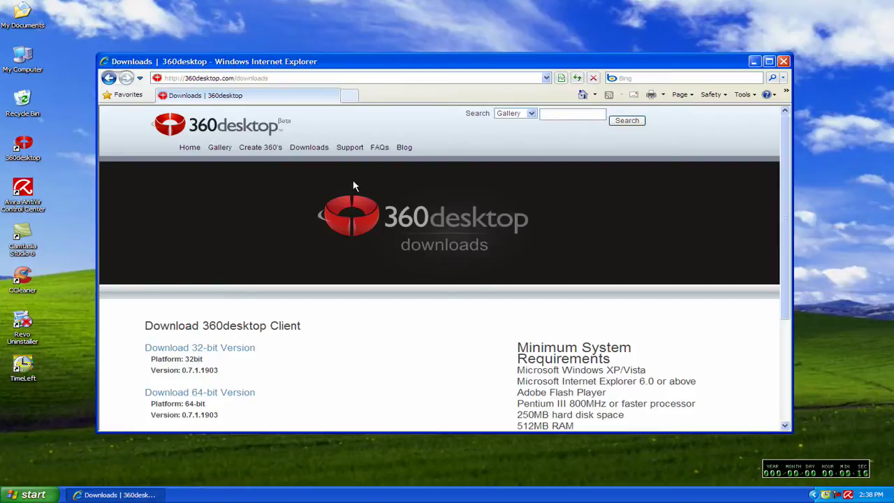
left_click(190, 148)
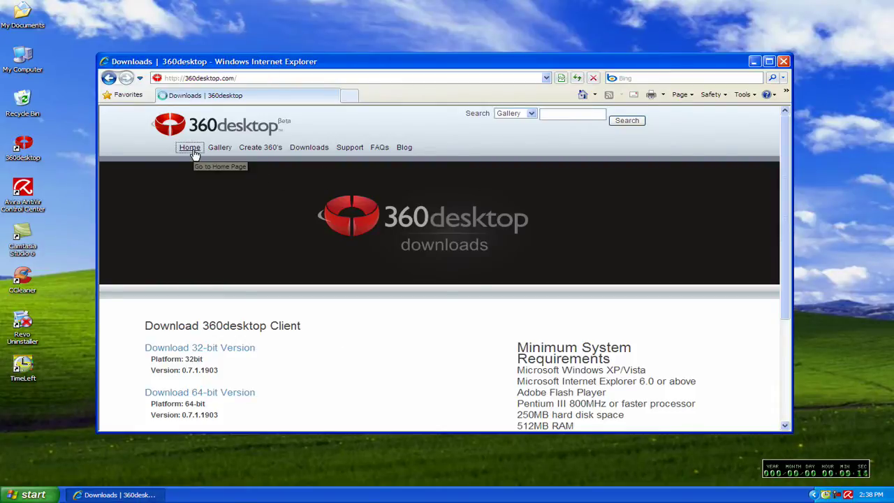
scroll(743, 242, "down", 1)
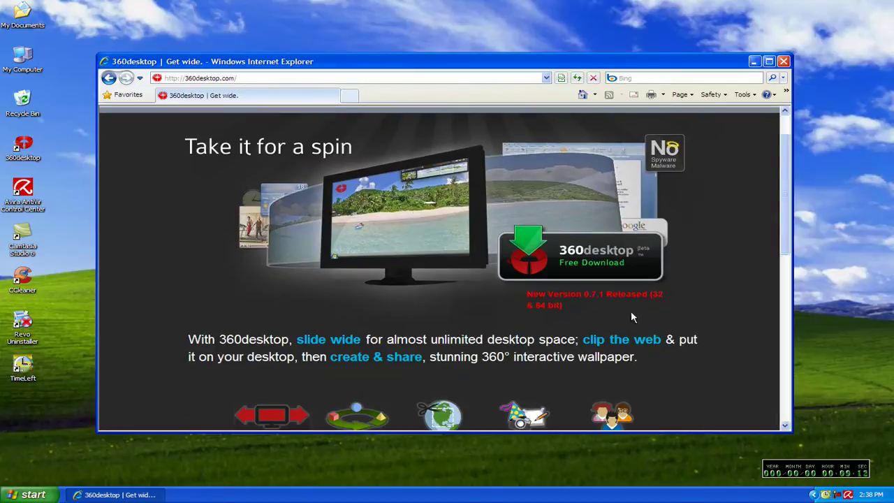
scroll(714, 239, "down", 2)
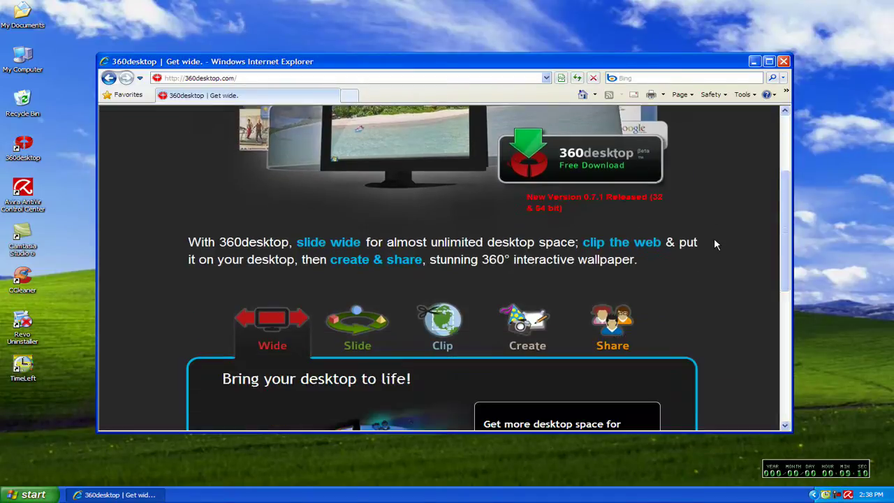
scroll(714, 242, "up", 3)
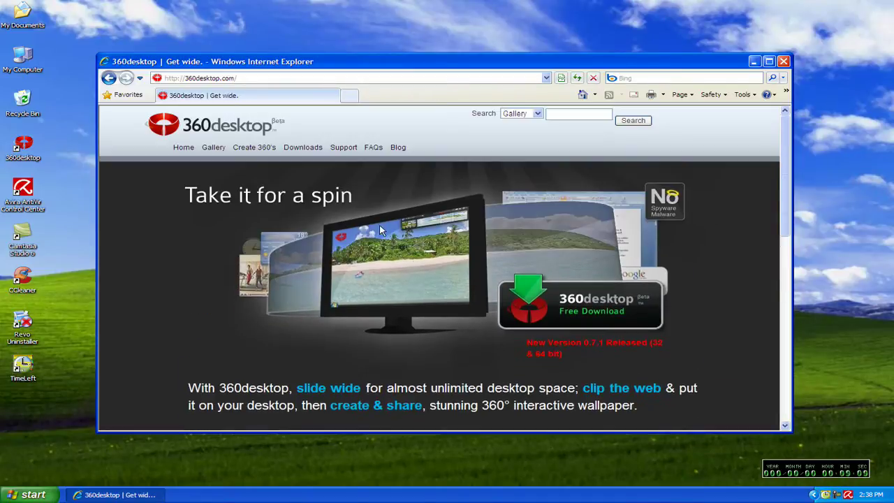
Show the Downloads page's 0.7.1.1903 32-bit and 64-bit client links and system requirements.
left_click(308, 149)
scroll(369, 221, "down", 1)
scroll(370, 222, "down", 2)
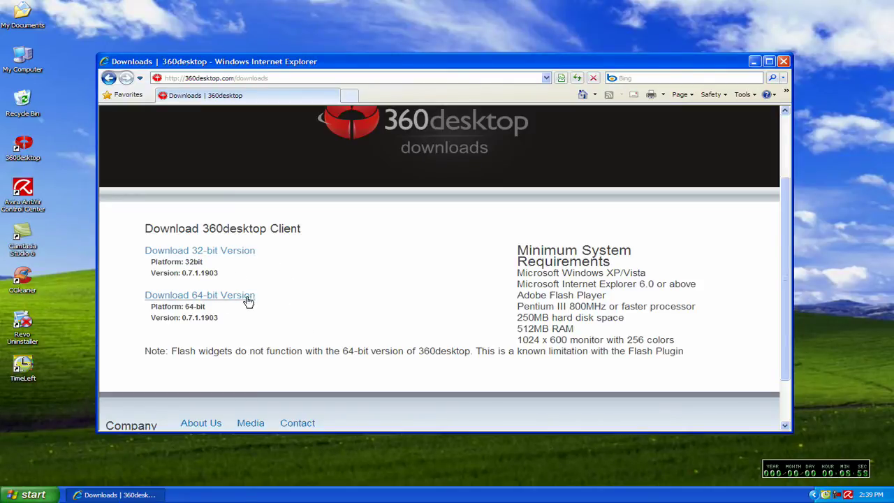
Minimize the browser, launch 360desktop's Earth wallpaper, and arrange desktop icons by name.
left_click(753, 61)
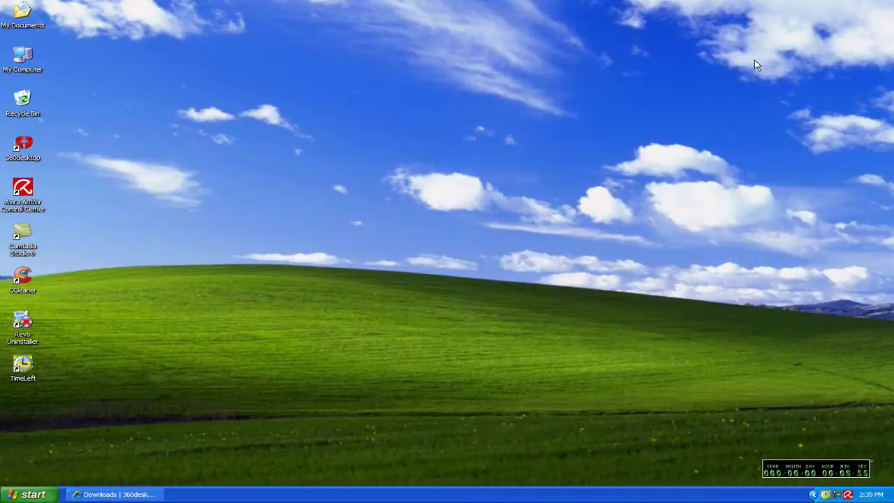
left_click(22, 148)
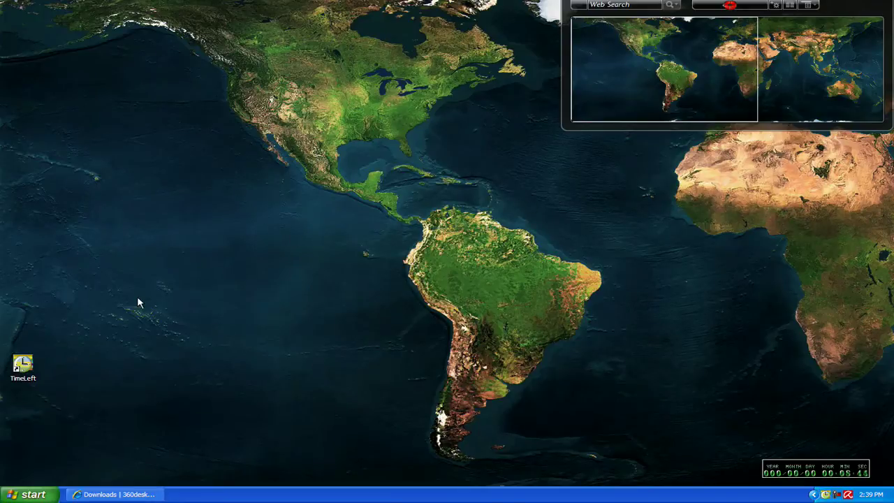
right_click(173, 252)
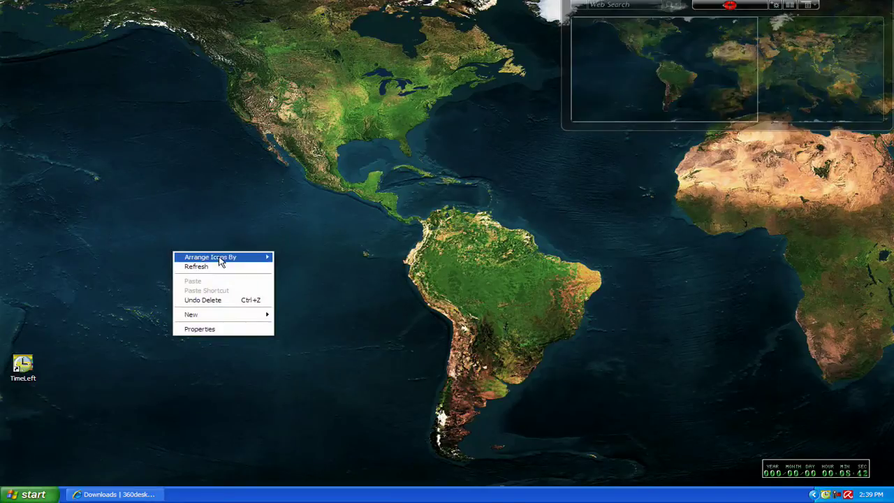
mouse_move(239, 259)
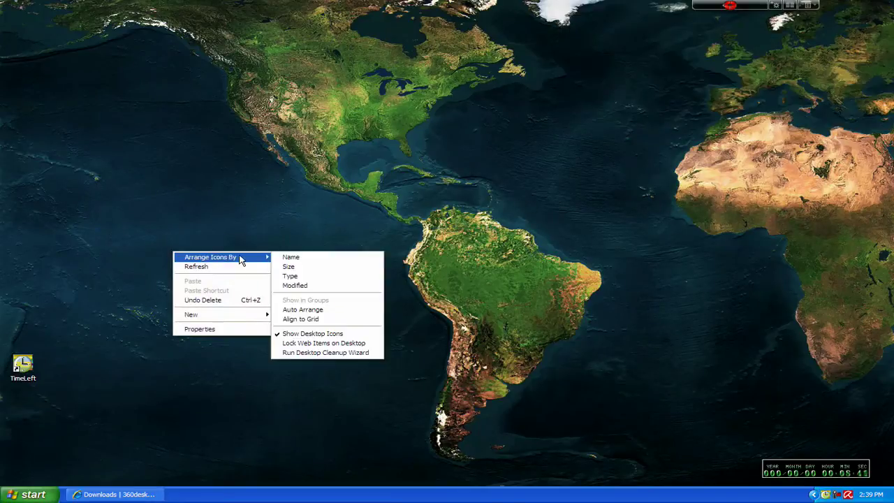
left_click(294, 260)
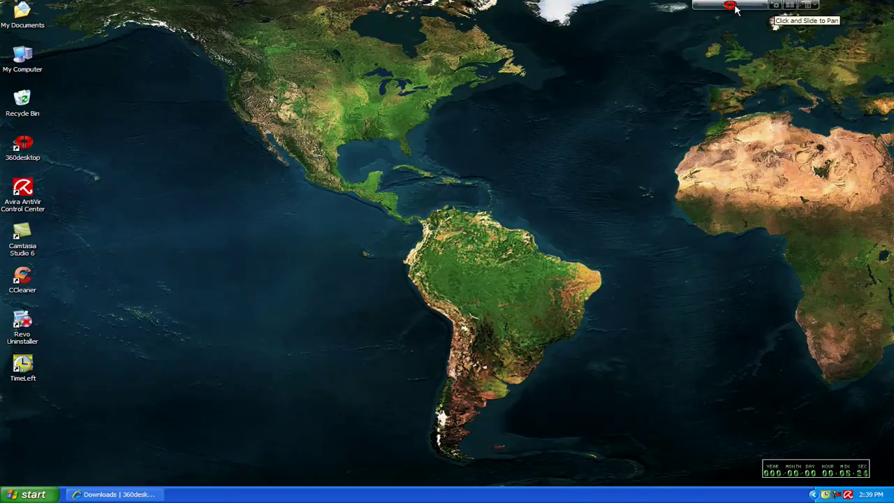
mouse_move(735, 8)
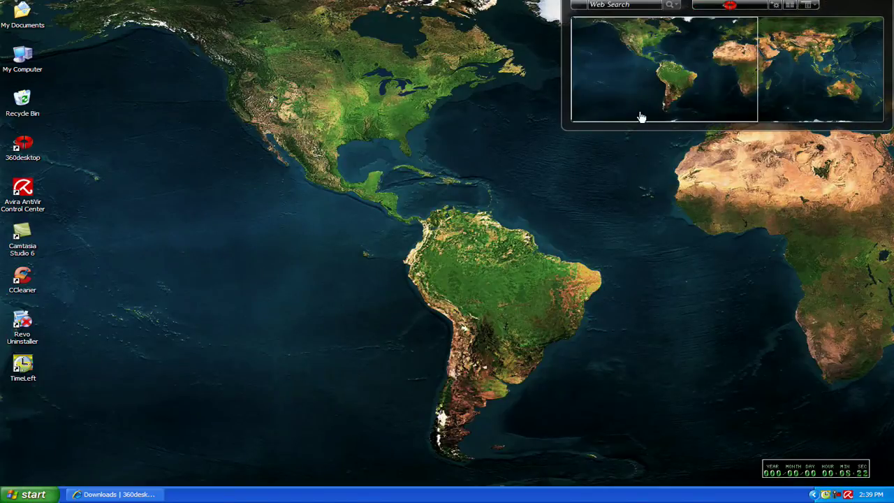
left_click_drag(619, 76, 800, 88)
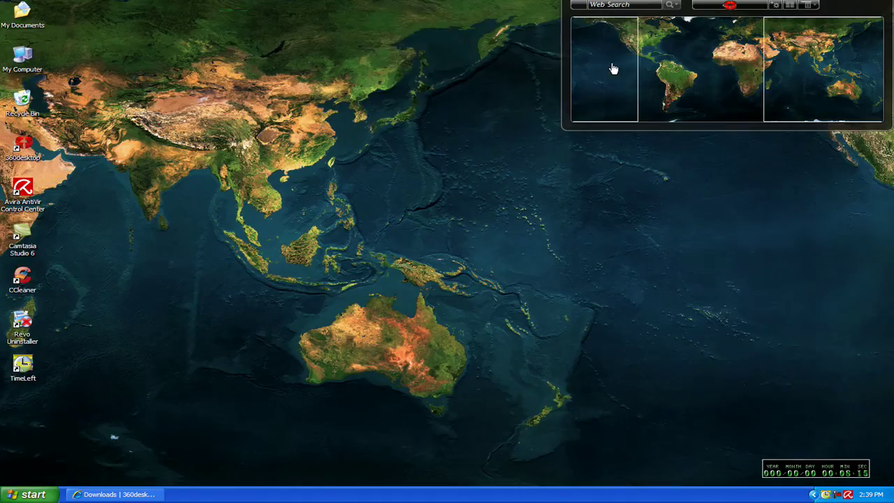
left_click_drag(603, 66, 640, 70)
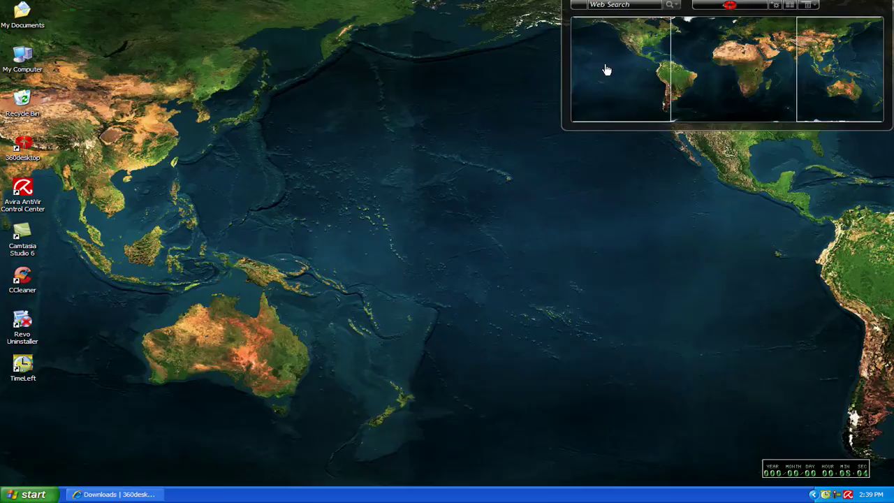
left_click_drag(607, 70, 742, 73)
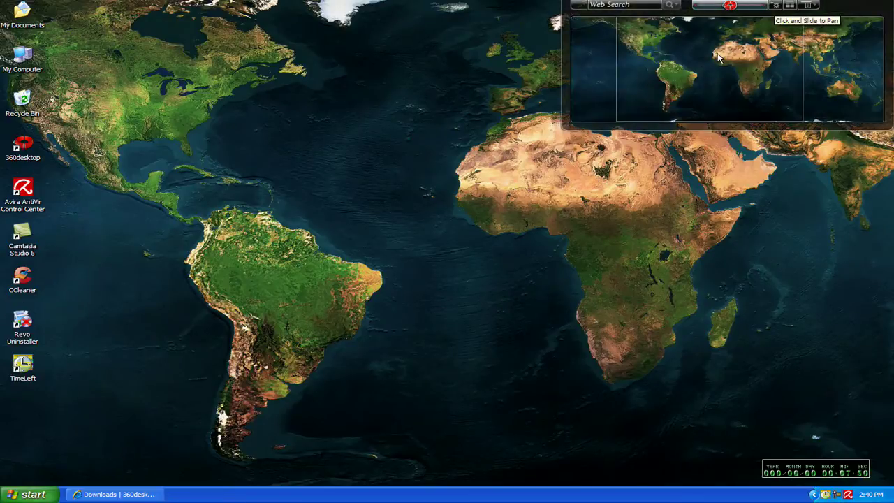
left_click_drag(654, 71, 784, 77)
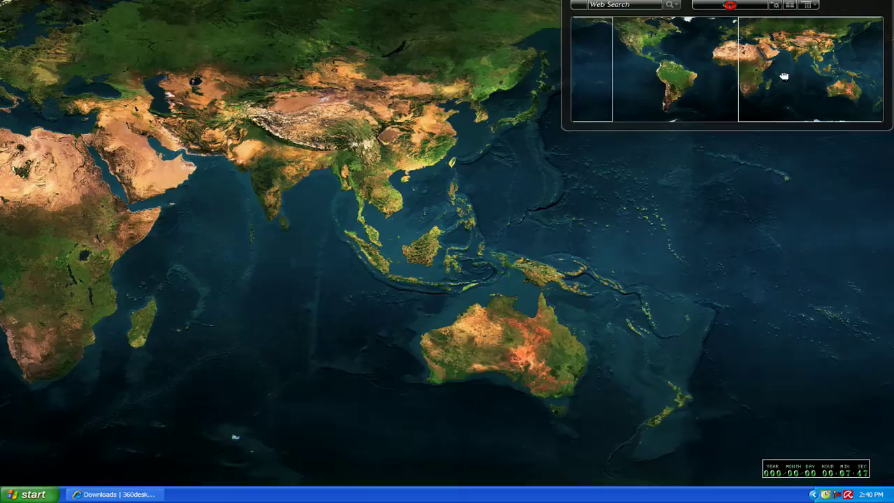
left_click_drag(597, 79, 821, 74)
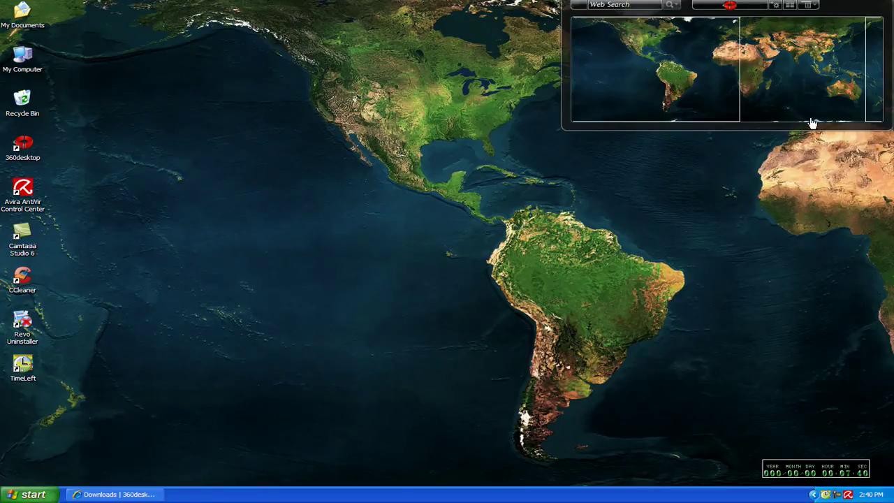
Move the view with the mini-map and the red pan slider until Africa and Asia are centred.
left_click(841, 83)
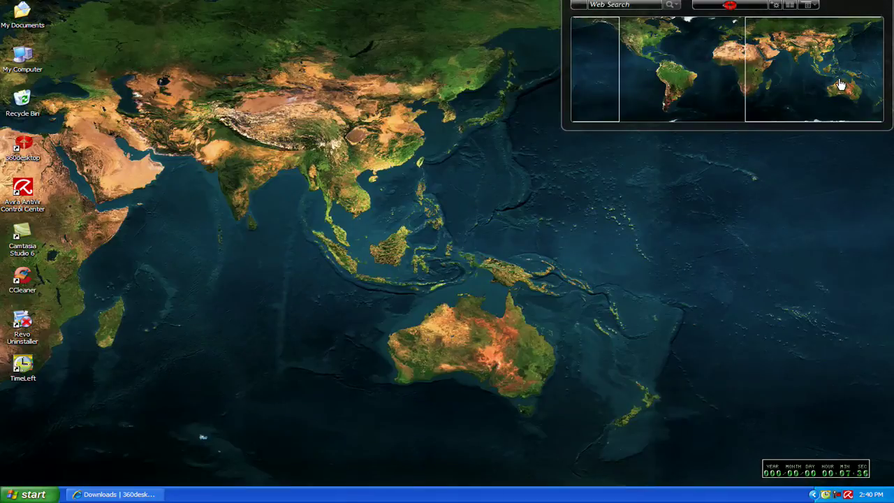
left_click(667, 79)
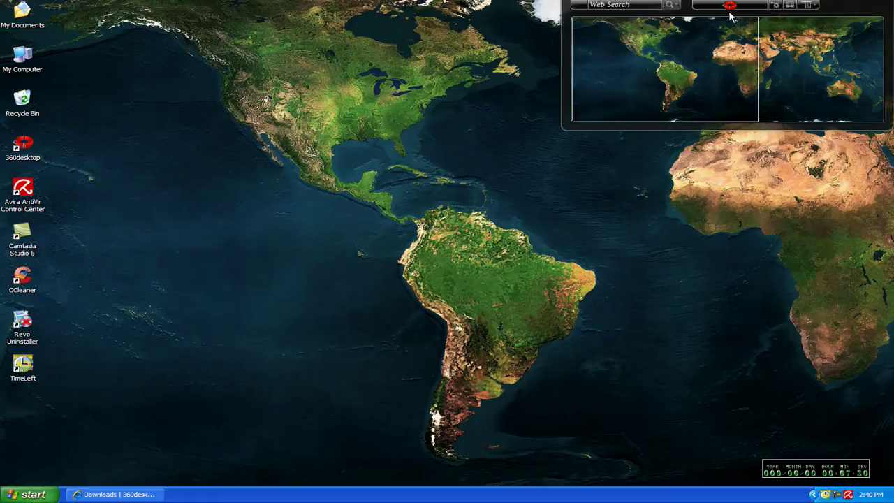
left_click_drag(730, 7, 702, 6)
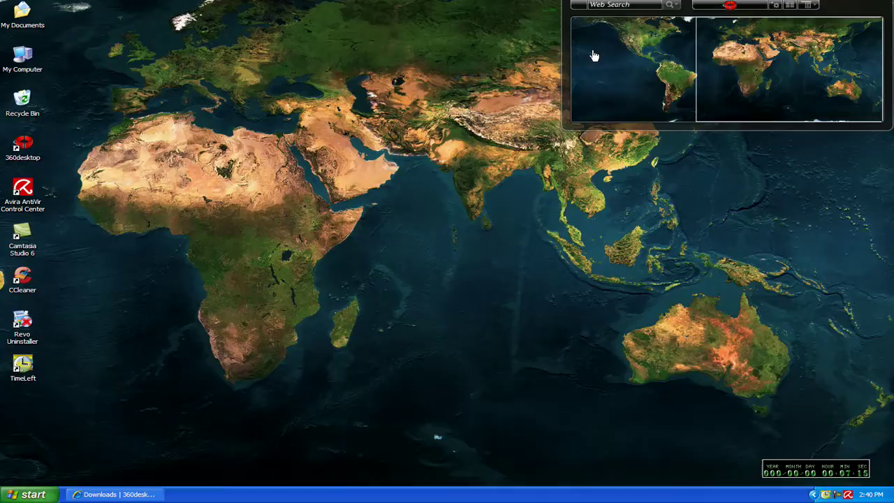
Check the Speed setting, pan east to Asia and the western Pacific, then show the Options submenu.
left_click(816, 7)
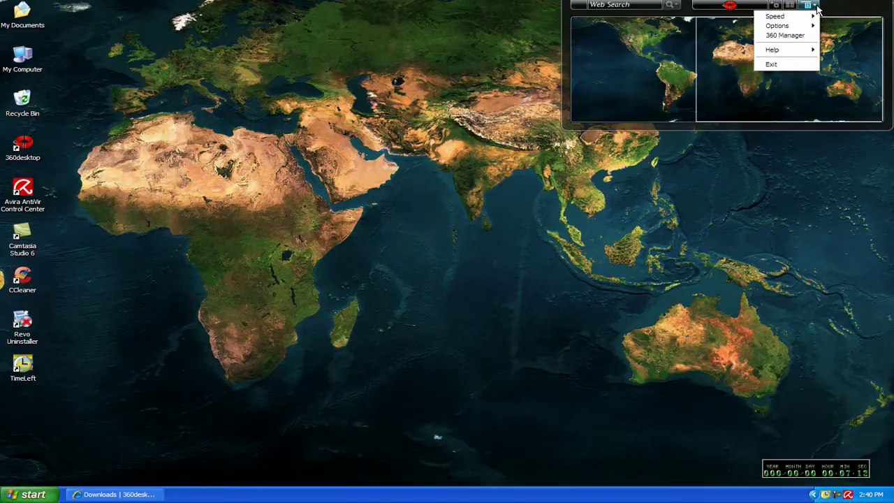
mouse_move(797, 16)
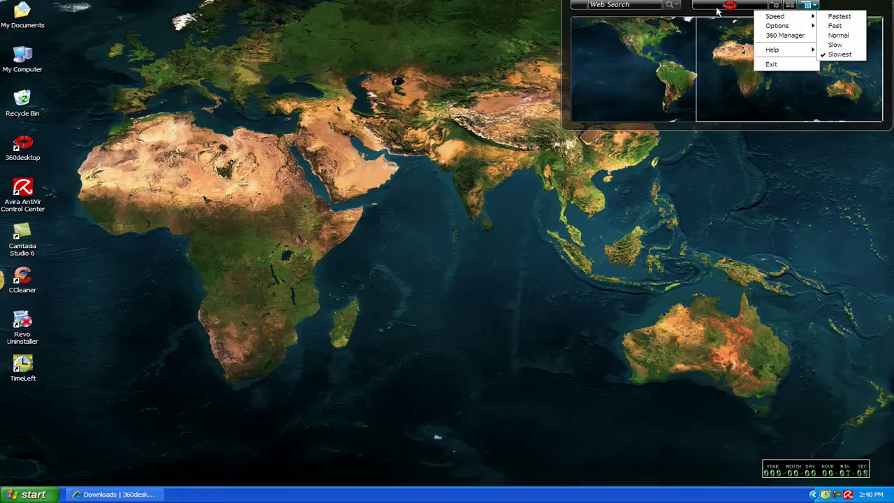
left_click_drag(732, 8, 765, 8)
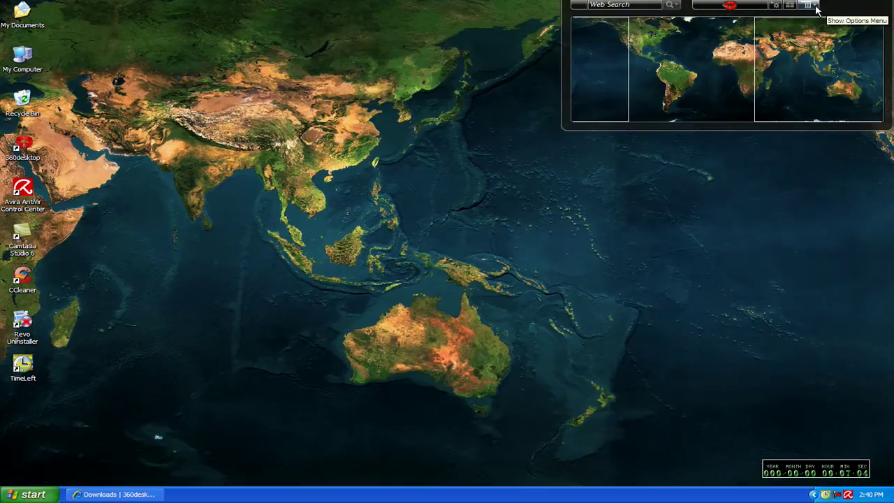
left_click(816, 8)
mouse_move(806, 16)
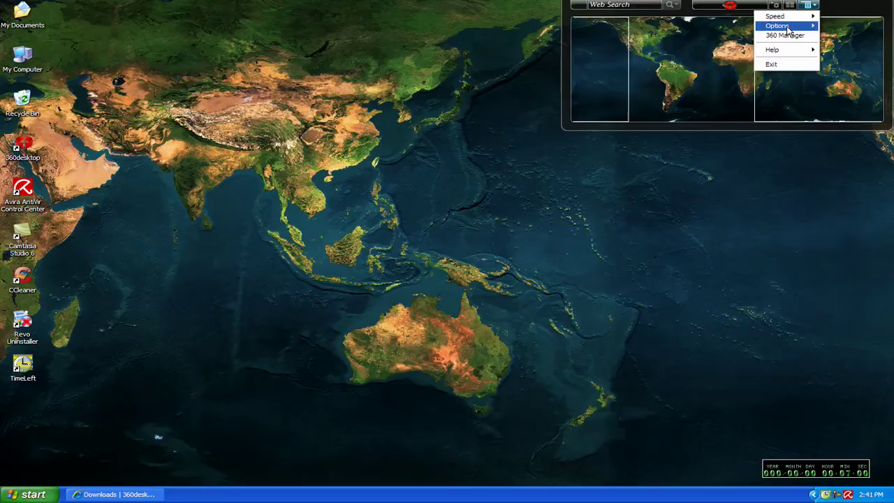
mouse_move(788, 29)
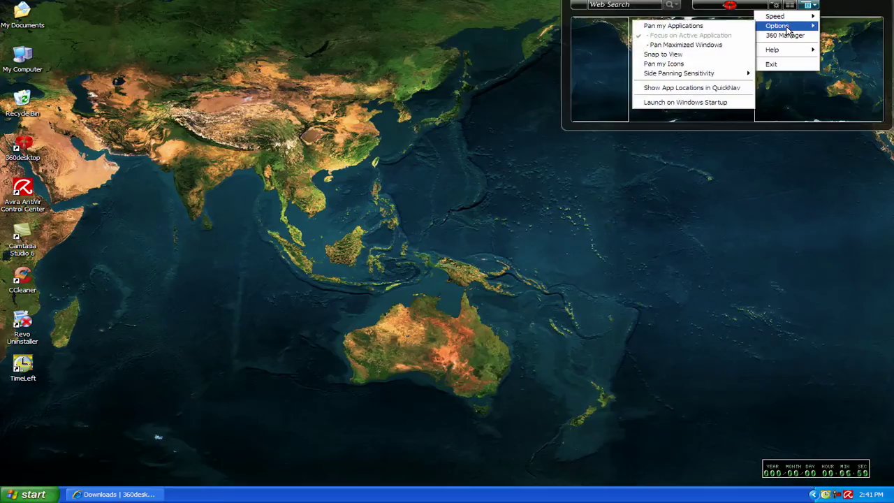
Toggle icon panning, then drag the QuickNav map east through Africa and Asia to the Americas.
left_click(656, 64)
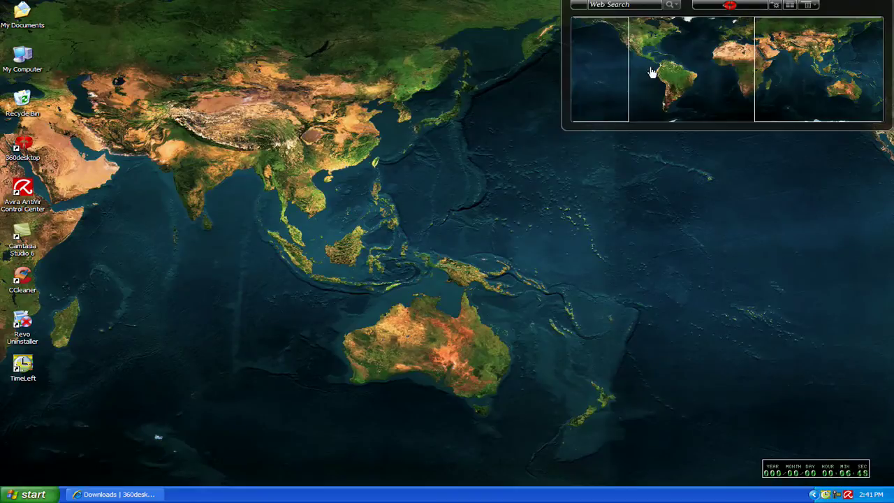
left_click(677, 69)
left_click_drag(677, 70, 766, 73)
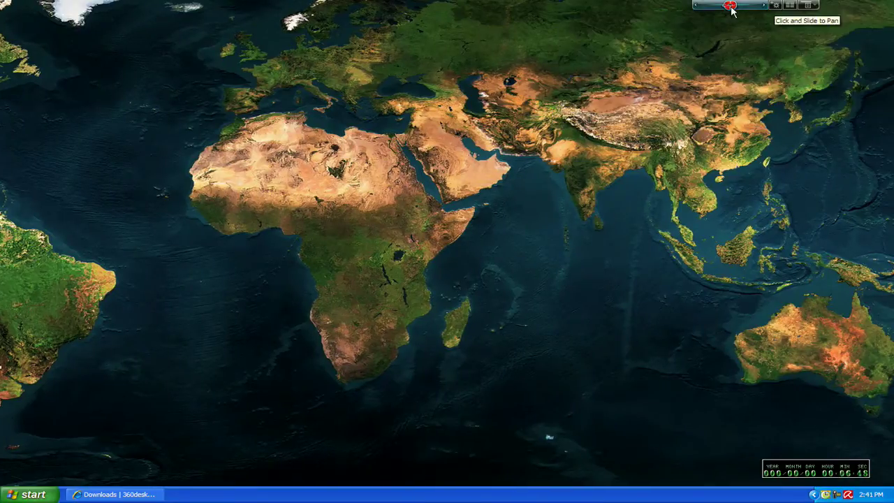
mouse_move(727, 7)
left_click_drag(663, 59, 815, 60)
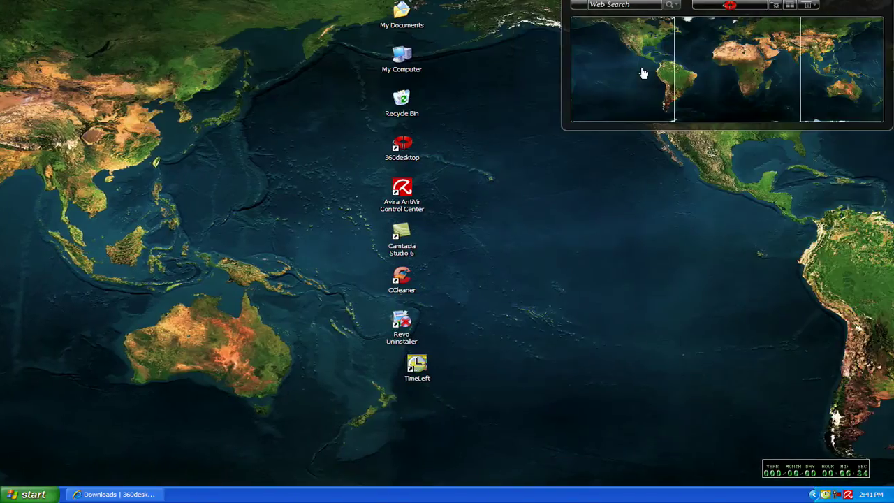
left_click_drag(643, 73, 709, 62)
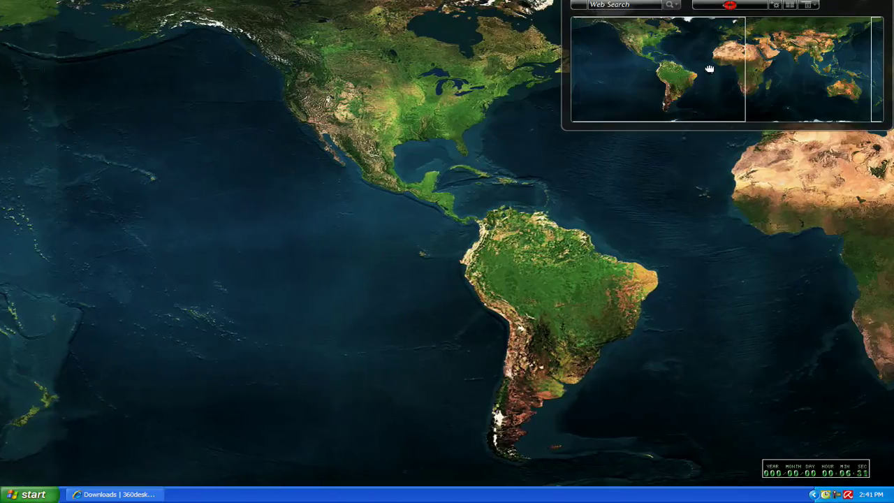
Turn off Pan my Icons and pan toward Africa with the icons staying put.
left_click(809, 5)
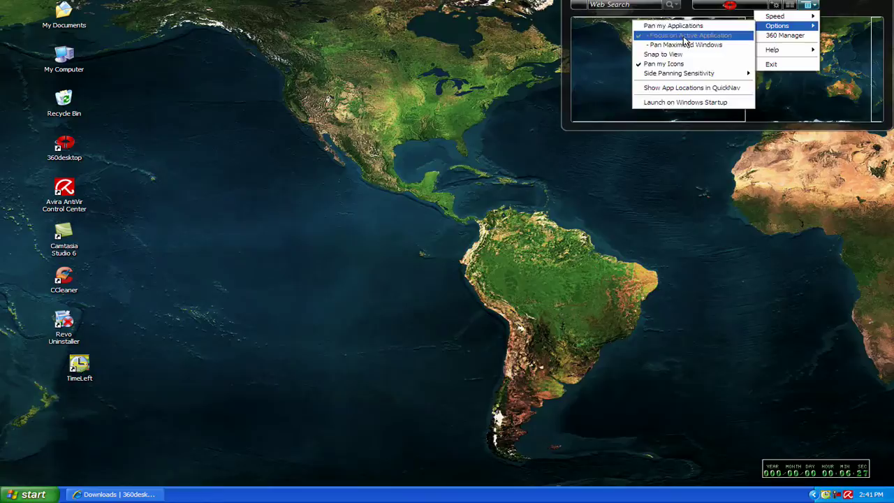
left_click(650, 65)
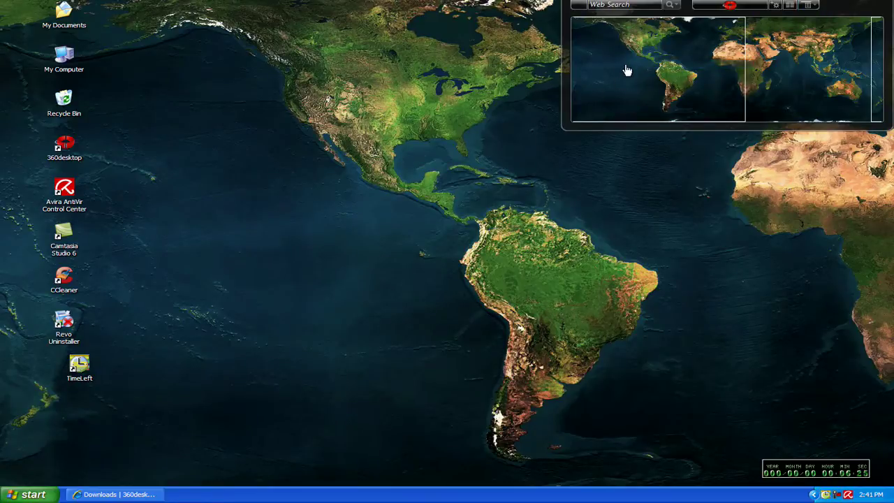
left_click_drag(624, 70, 671, 70)
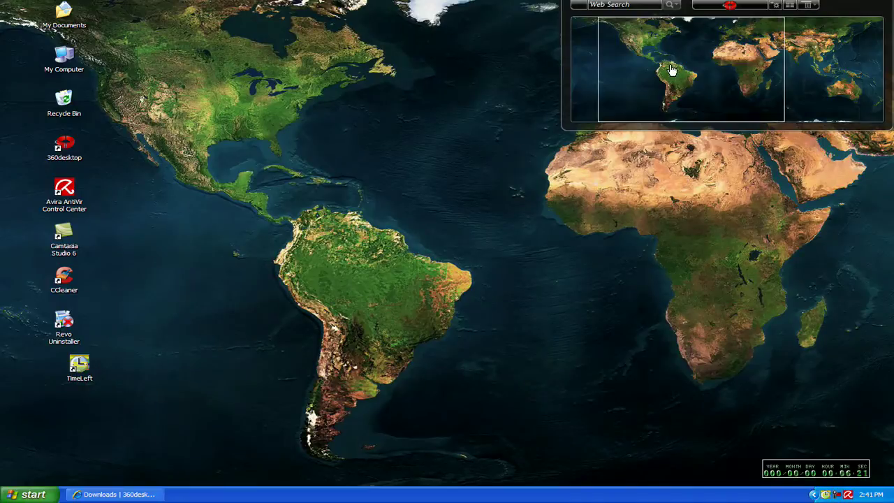
Turn on Pan my Applications in the Options menu.
left_click(809, 5)
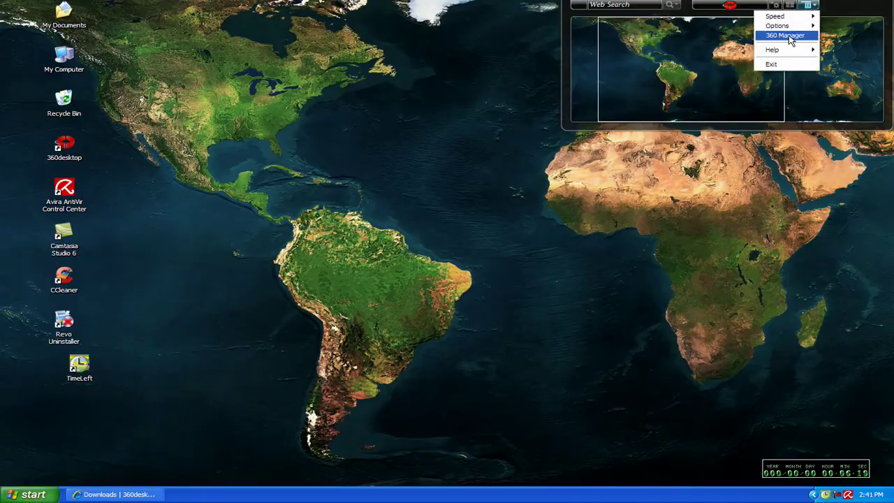
mouse_move(781, 26)
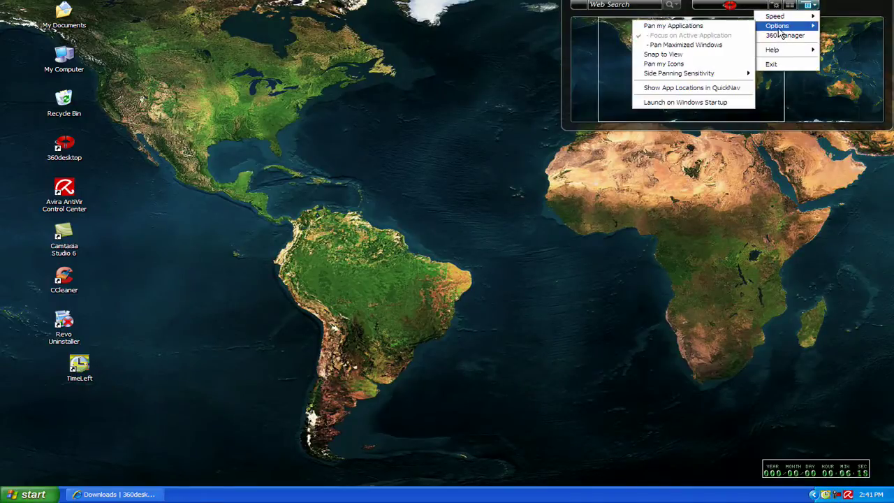
left_click(669, 27)
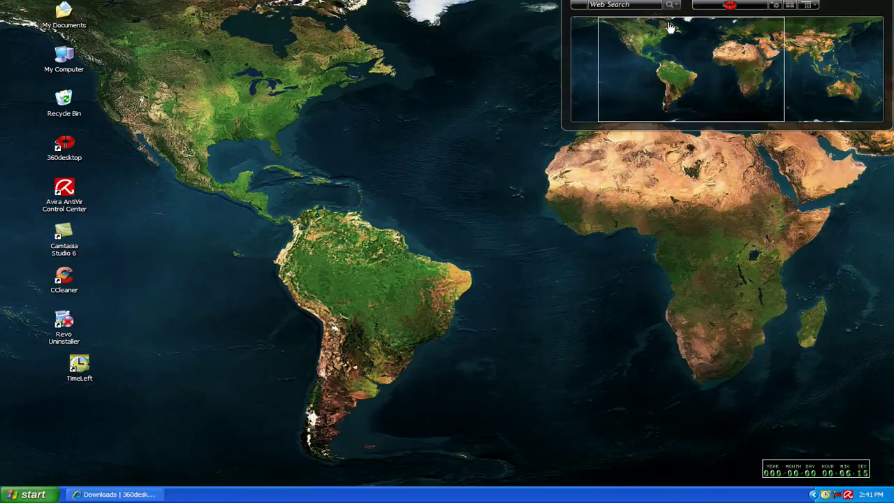
Launch CCleaner, move its window down, and pan the desktop east toward Africa and Asia.
double_click(63, 276)
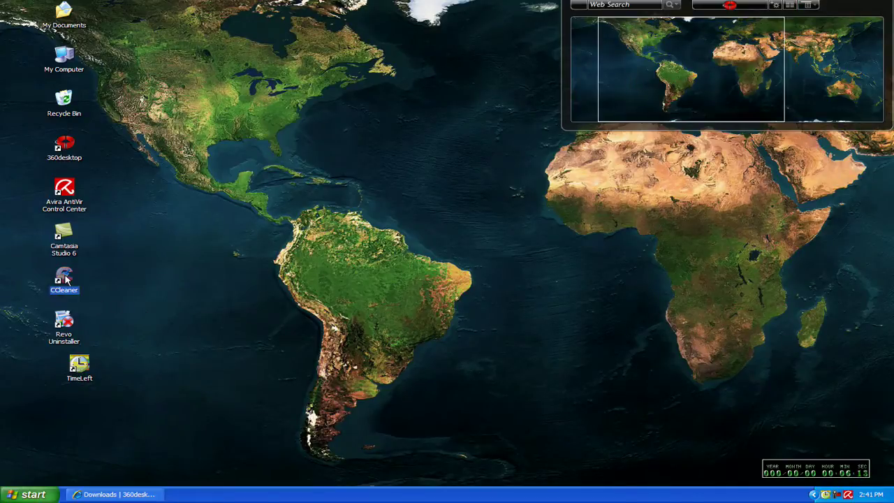
left_click_drag(461, 85, 470, 197)
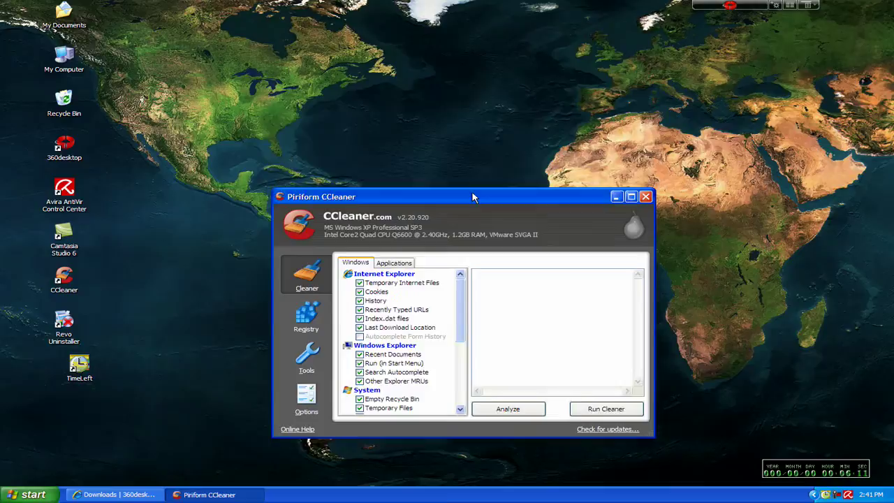
left_click(800, 13)
left_click(728, 8)
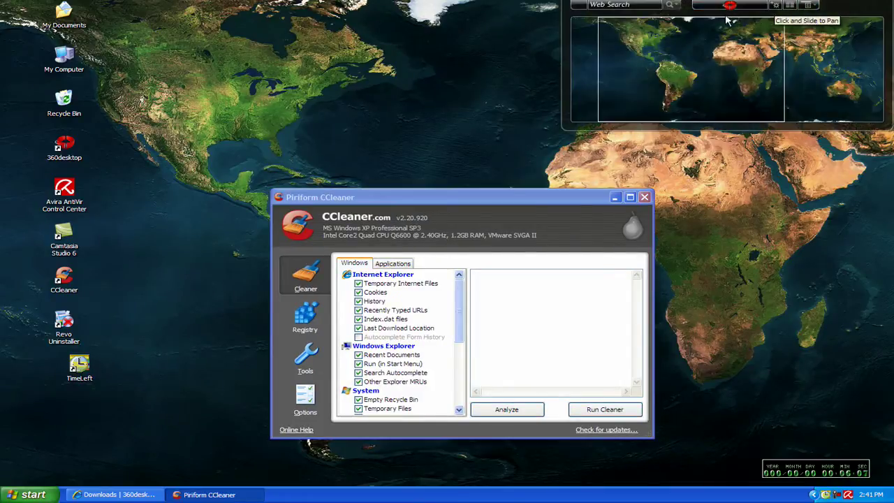
left_click_drag(670, 70, 838, 64)
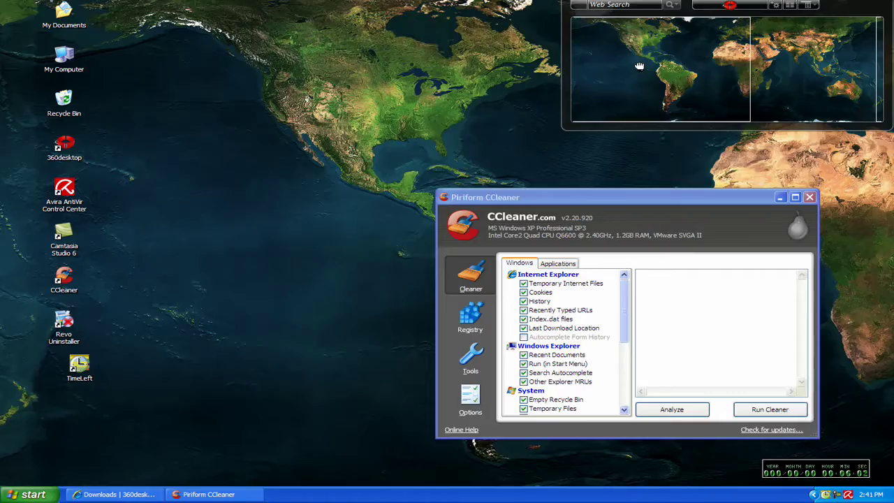
left_click_drag(639, 66, 644, 66)
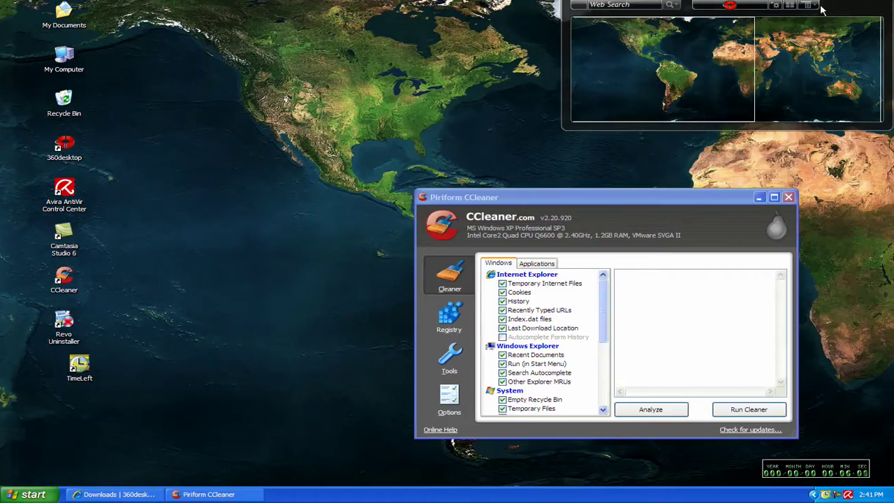
Turn off Pan my Applications, then reopen the Options submenu.
left_click(812, 6)
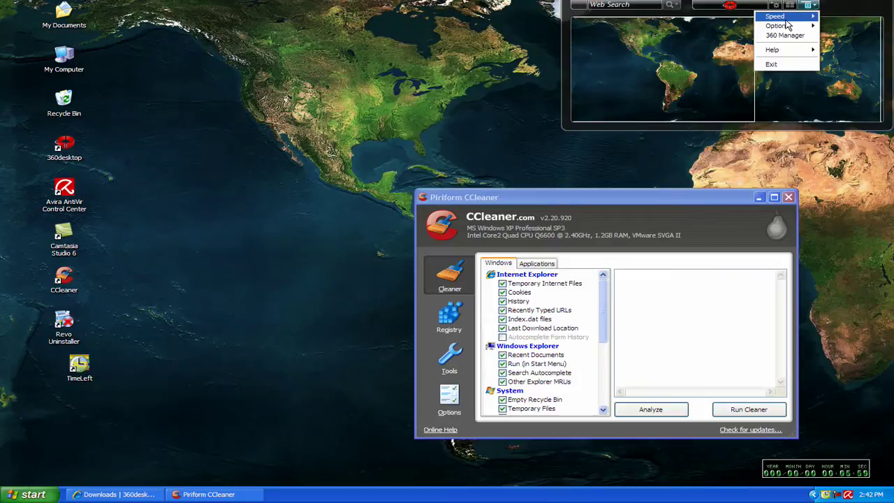
mouse_move(783, 26)
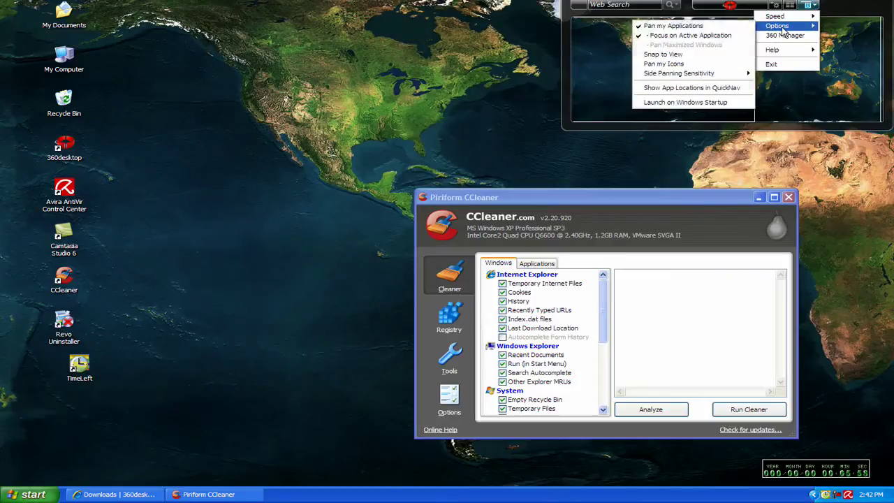
left_click(649, 27)
left_click(819, 5)
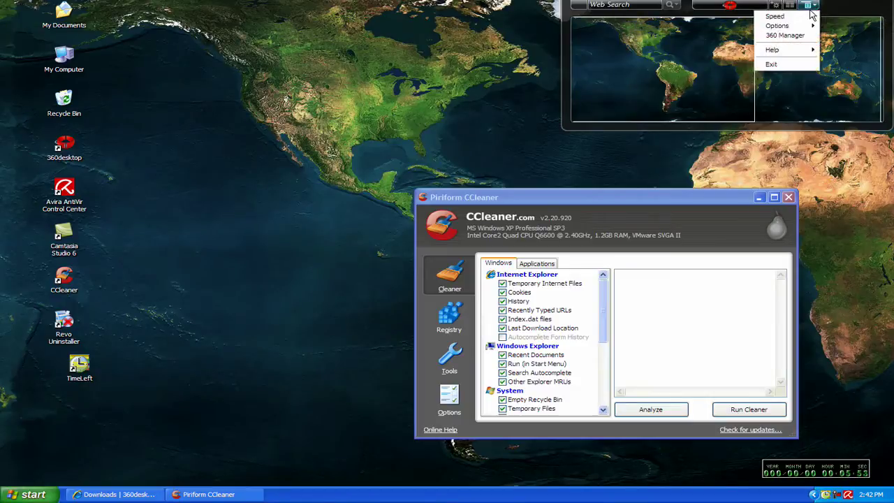
mouse_move(788, 29)
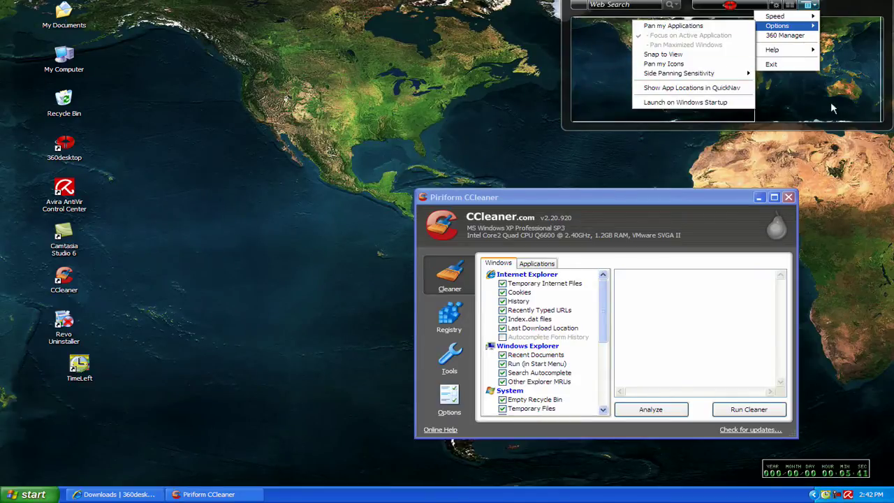
Enable Show App Locations in QuickNav and pan from South America over to Africa and Asia.
left_click(686, 89)
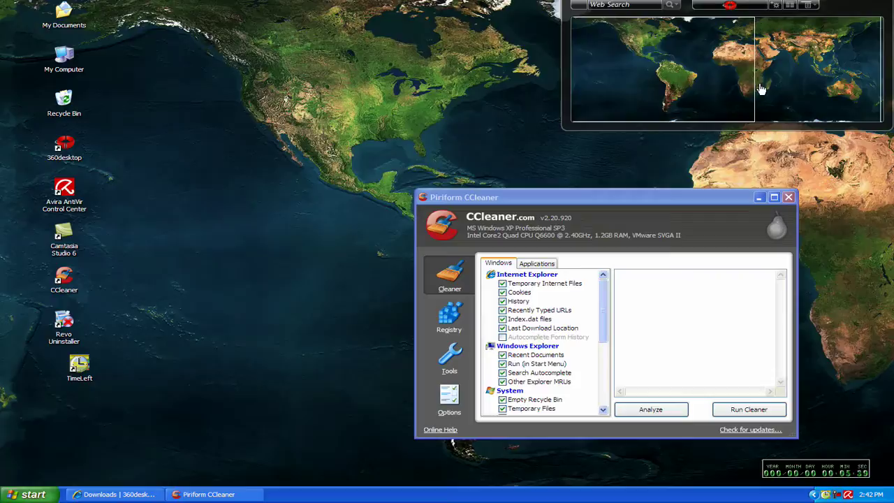
left_click_drag(712, 90, 670, 79)
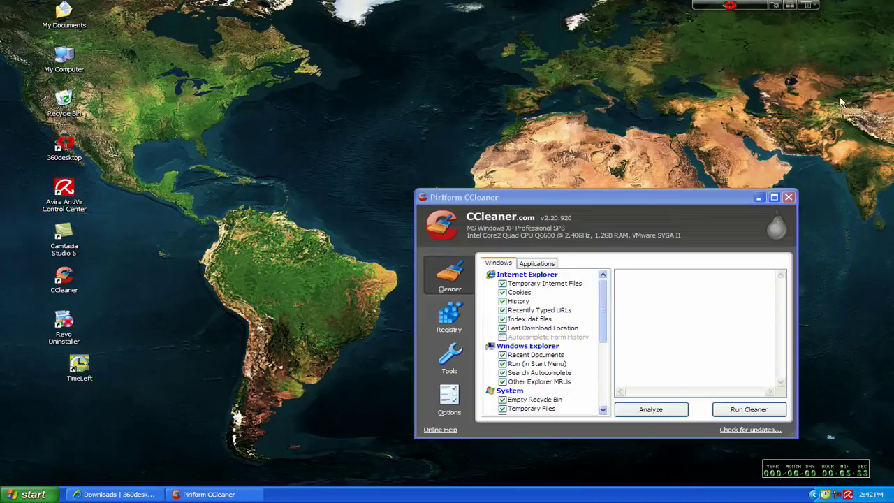
mouse_move(728, 6)
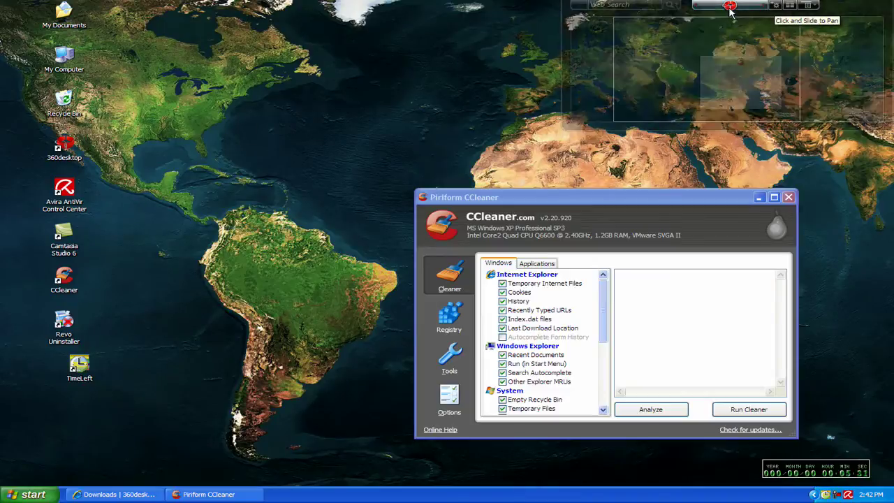
left_click_drag(768, 73, 682, 42)
Re-enable Pan my Applications, pan to the Pacific and back, then jump to CCleaner's marker.
left_click(811, 6)
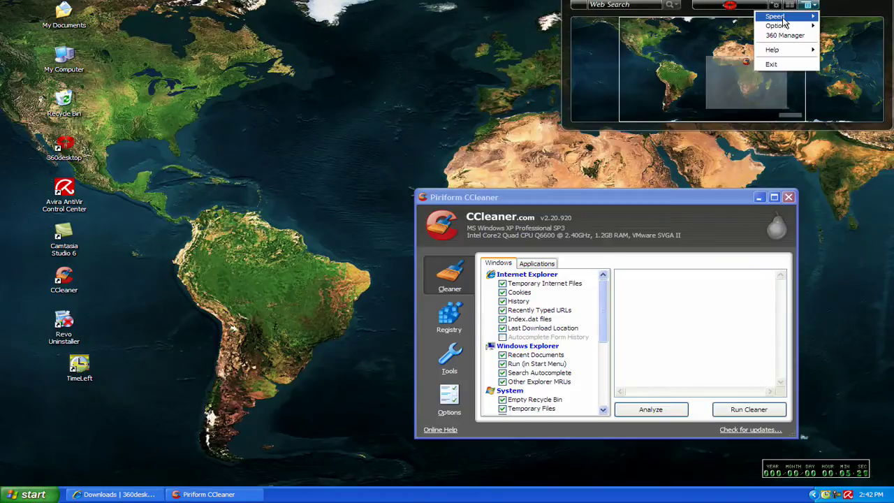
left_click(676, 54)
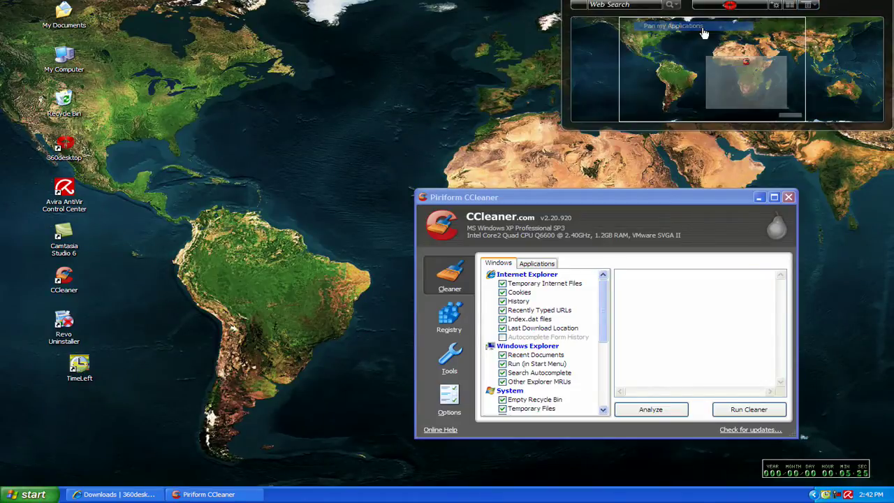
left_click_drag(657, 73, 788, 74)
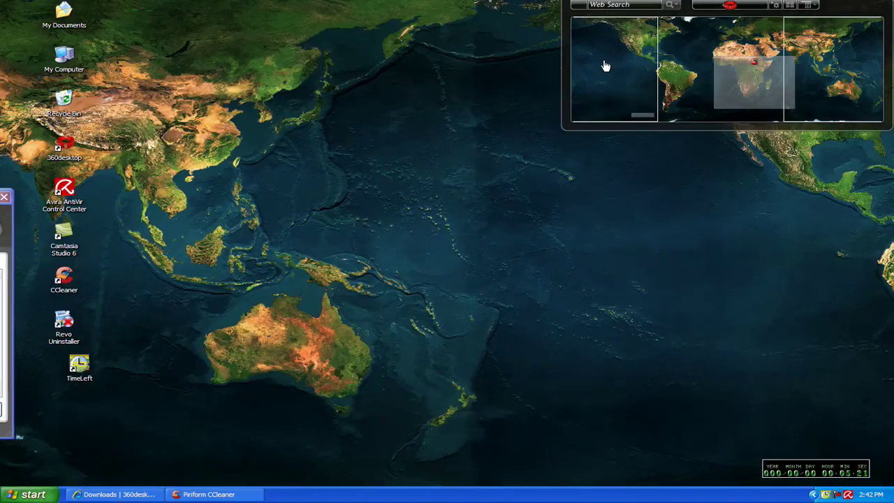
left_click_drag(605, 66, 649, 75)
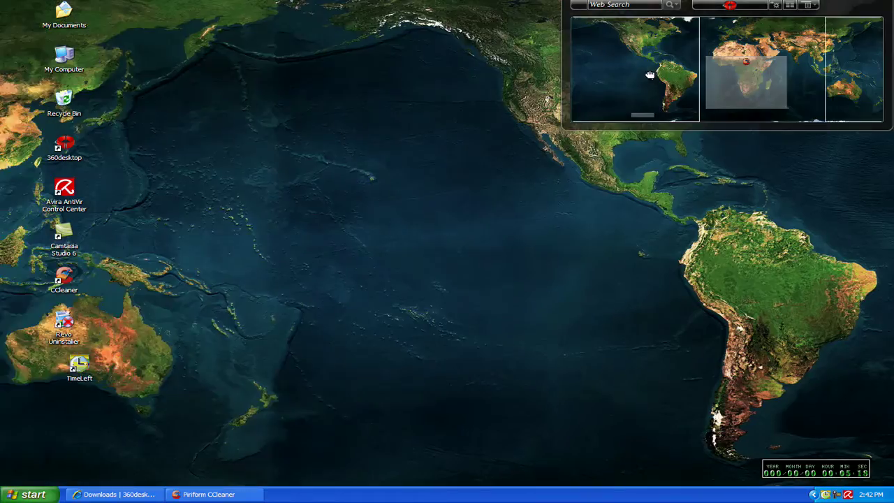
left_click(756, 68)
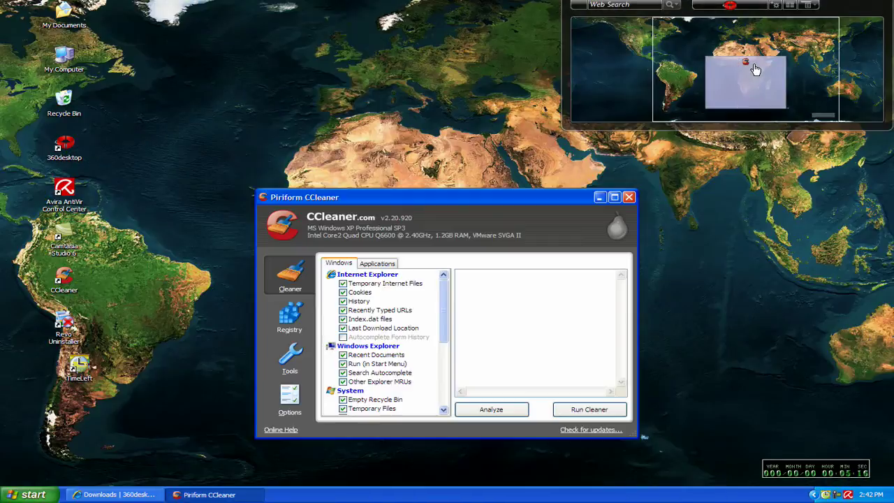
Switch off Pan my Applications in the Options menu.
left_click(808, 5)
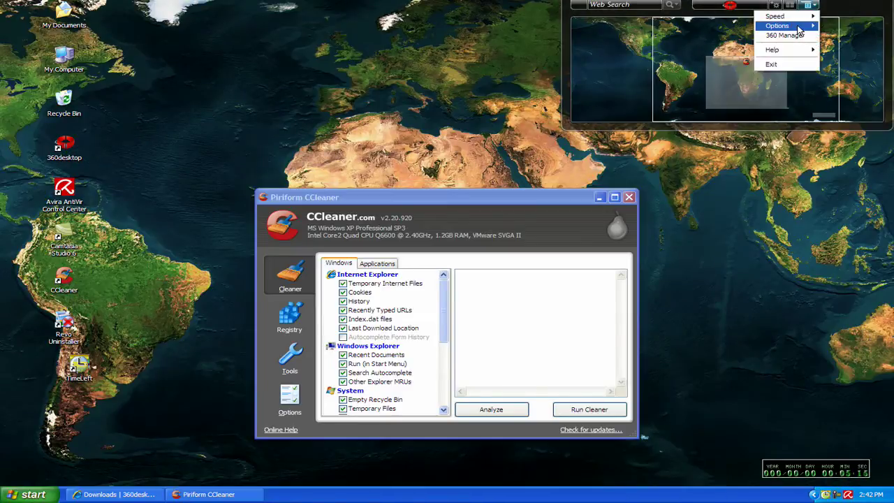
mouse_move(796, 28)
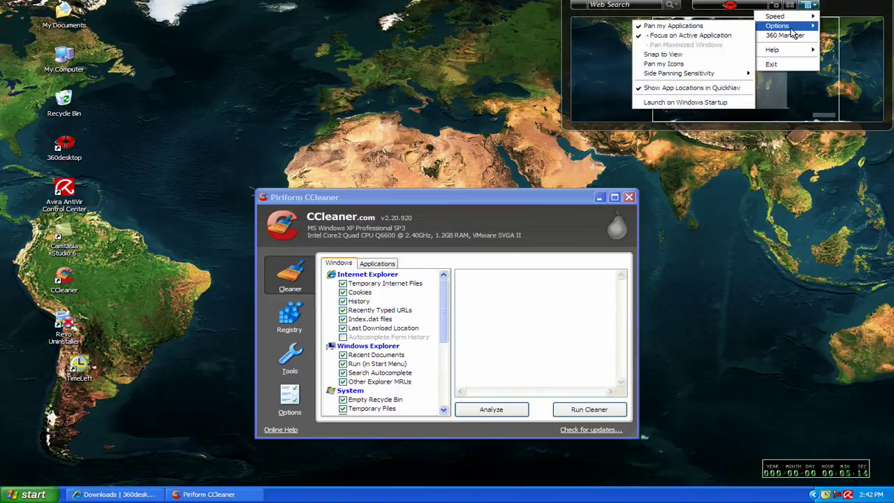
left_click(671, 26)
Review the Side Panning Sensitivity choices, then dismiss them without changing anything.
left_click(809, 5)
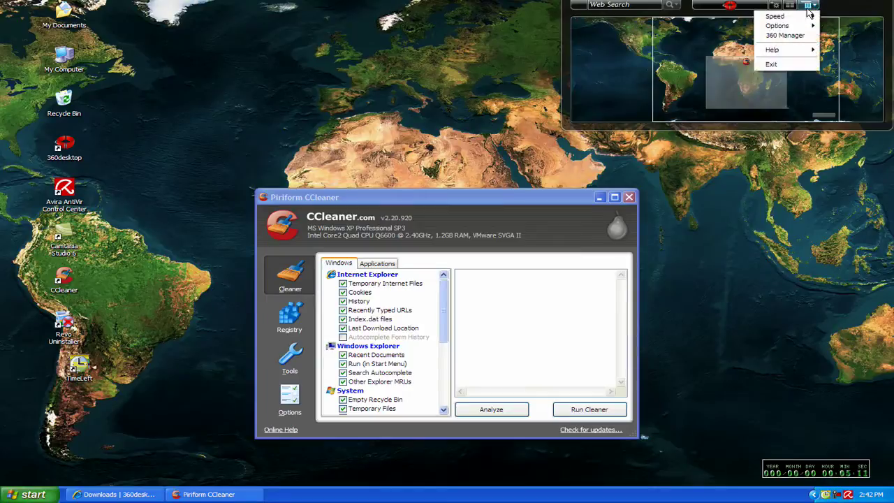
mouse_move(779, 26)
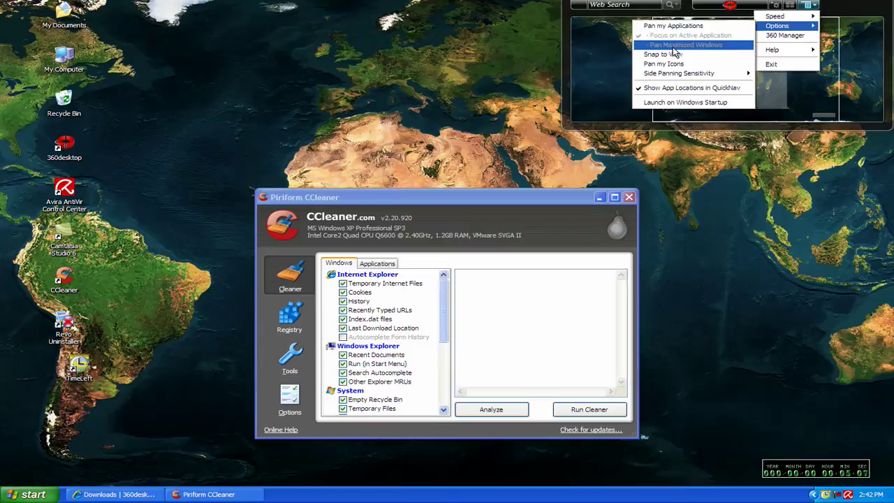
mouse_move(679, 74)
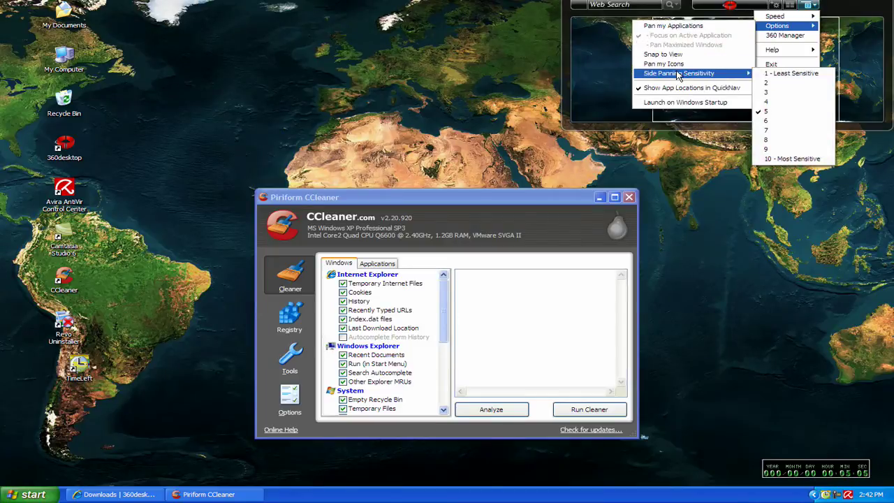
left_click(777, 73)
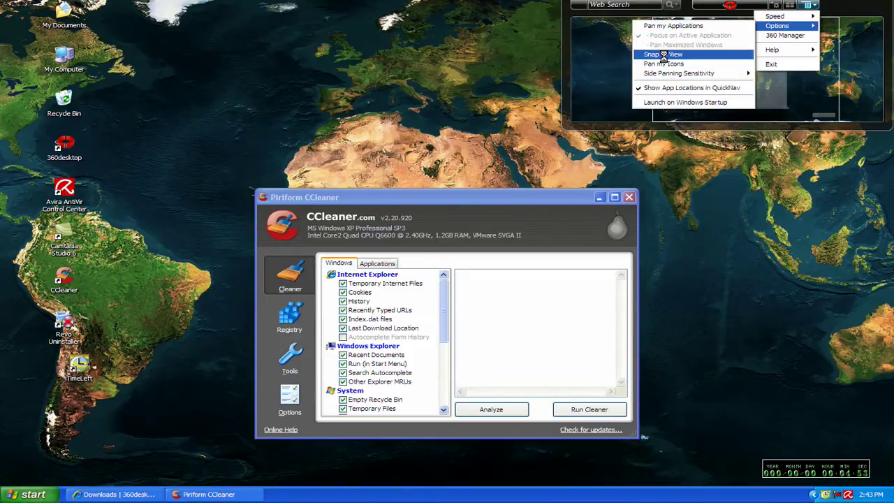
Turn on Snap to View, close CCleaner, and pan the Earth panorama to centre on the Americas and Africa.
left_click(663, 55)
left_click(629, 198)
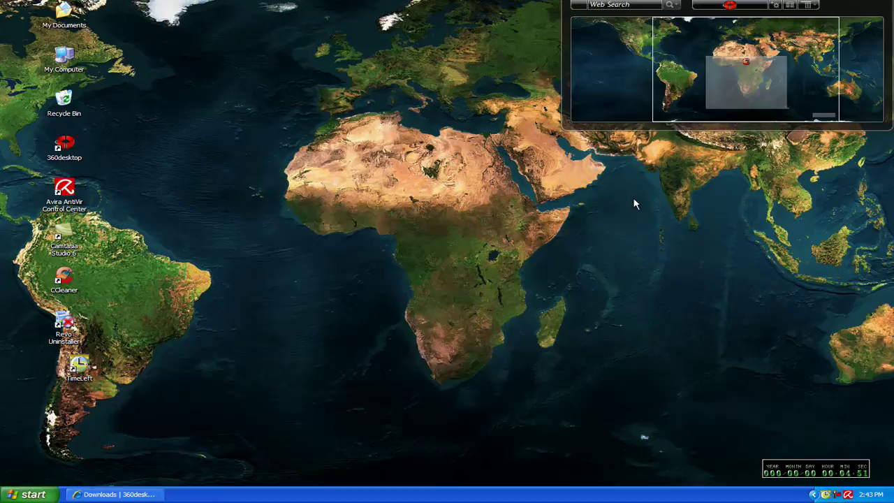
left_click(601, 74)
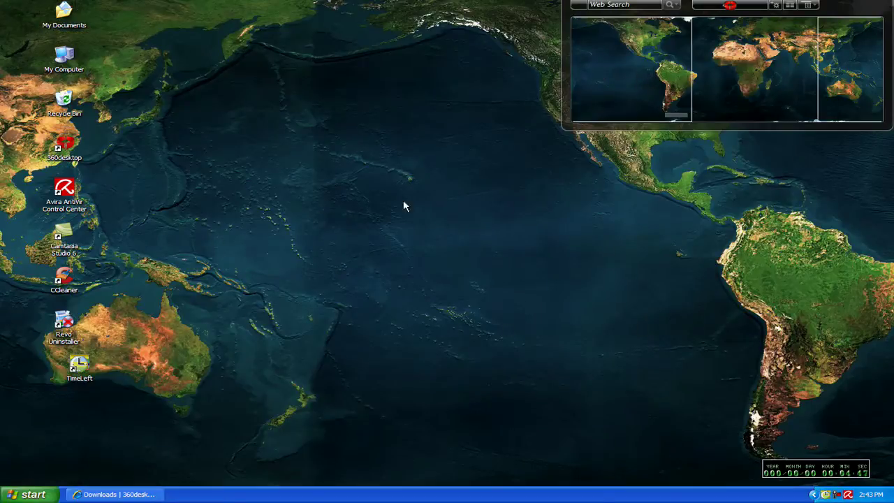
left_click(853, 85)
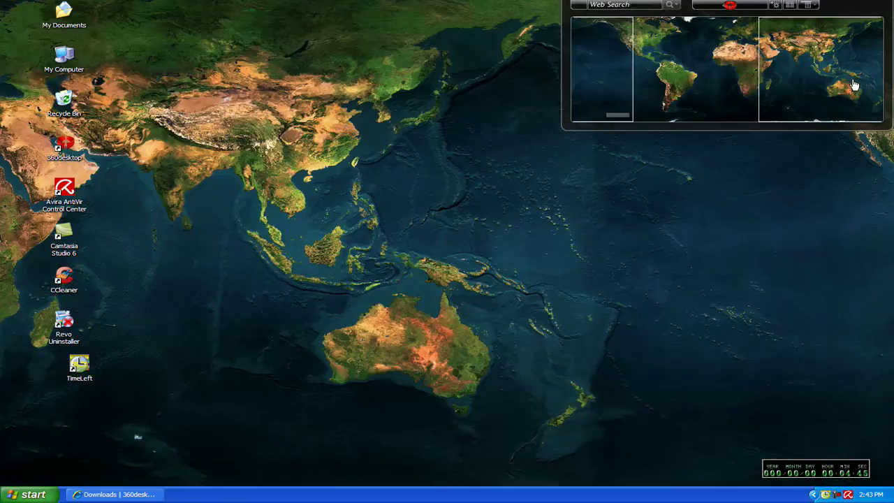
left_click(703, 70)
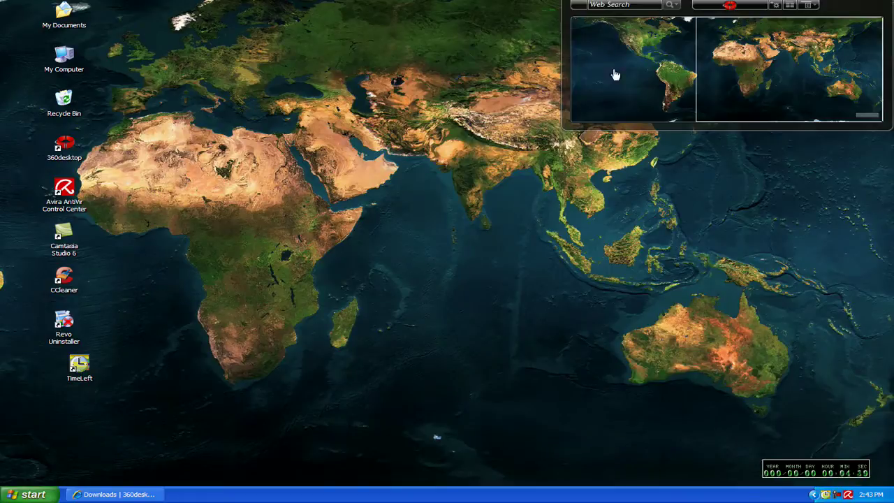
left_click(588, 88)
left_click(721, 78)
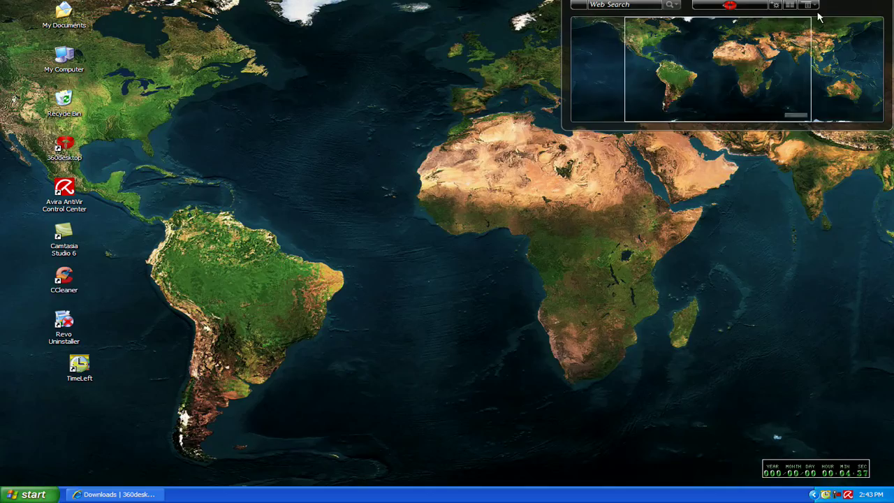
Turn Snap to View back off and toggle showing app locations in QuickNav.
left_click(810, 5)
mouse_move(781, 27)
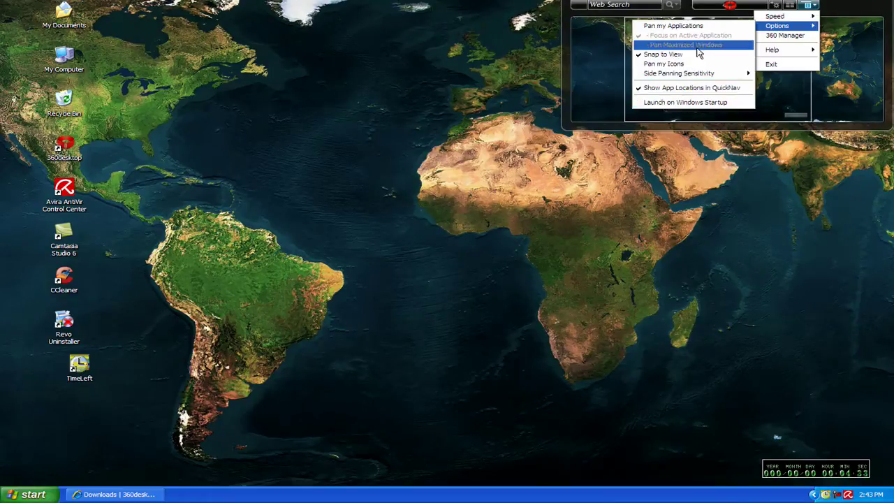
left_click(672, 54)
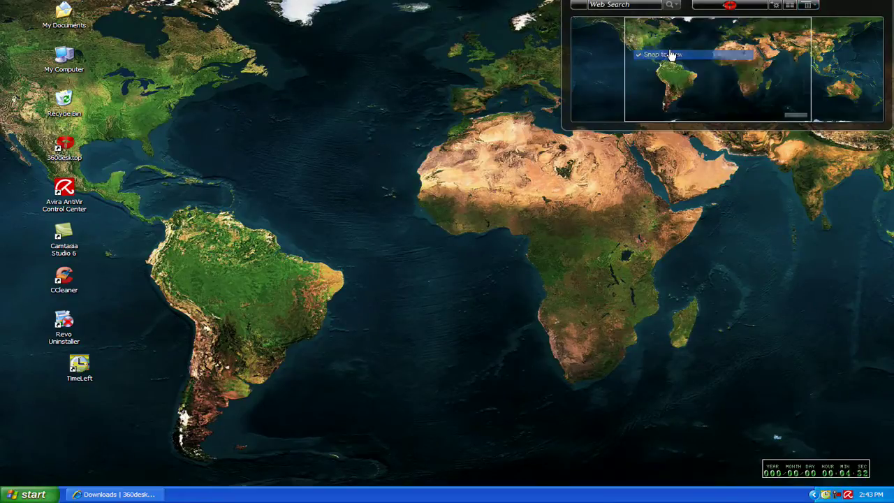
left_click(809, 6)
mouse_move(782, 28)
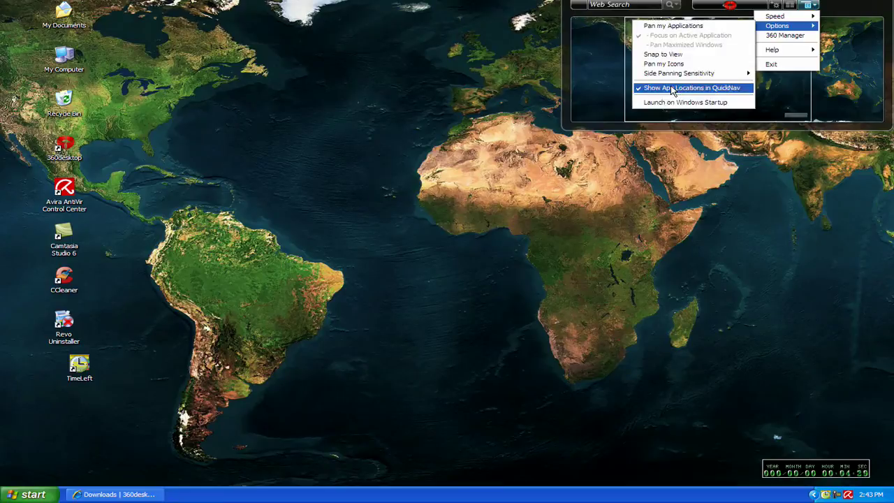
left_click(672, 86)
left_click(807, 6)
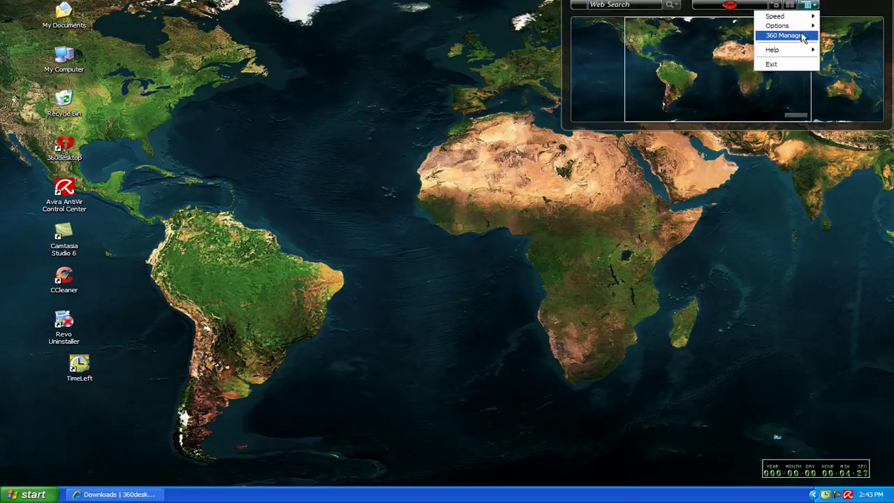
Open the 360 Manager and show the Acuarium panorama as the wallpaper.
left_click(797, 35)
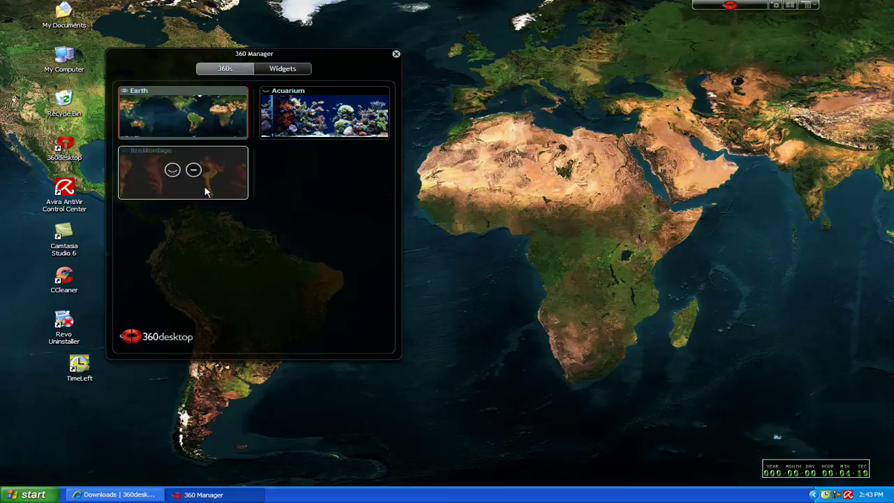
mouse_move(174, 178)
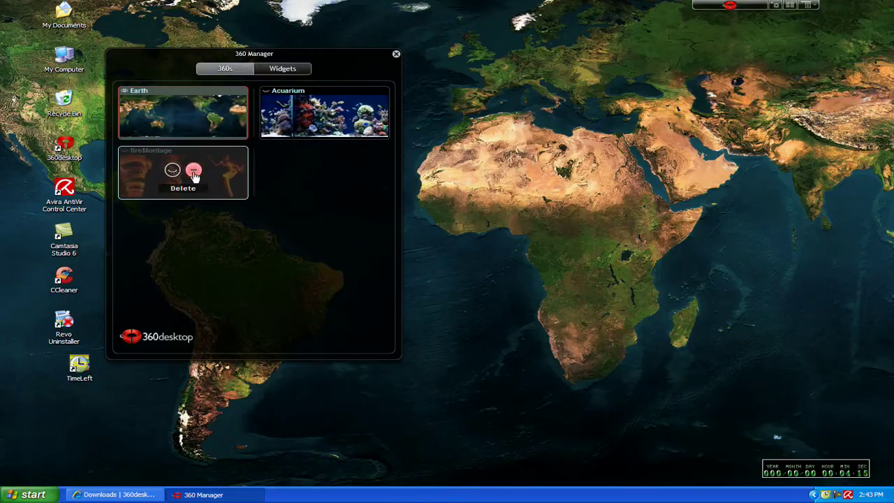
mouse_move(317, 126)
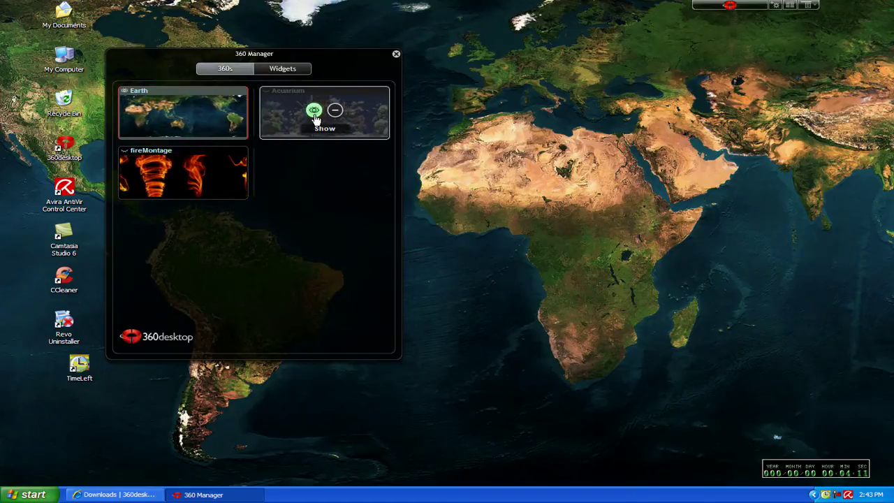
left_click(315, 119)
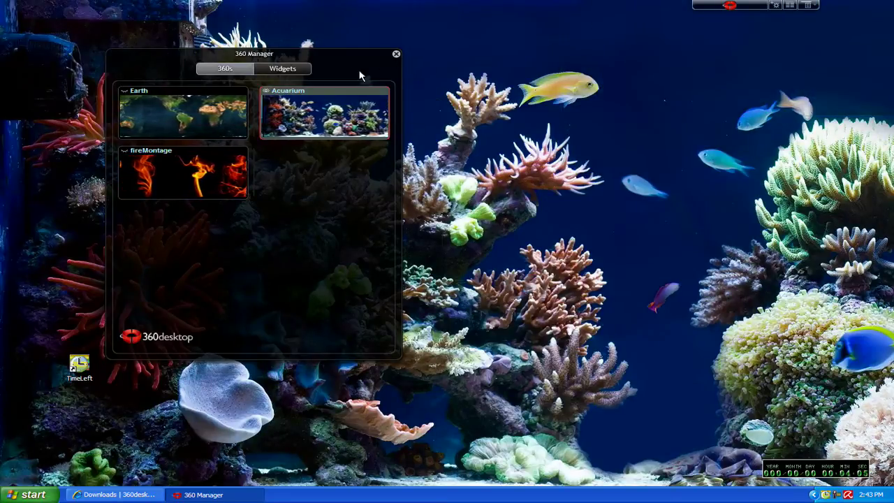
Move the 360 Manager window lower right and pan the aquarium panorama to another section.
left_click_drag(369, 56, 442, 186)
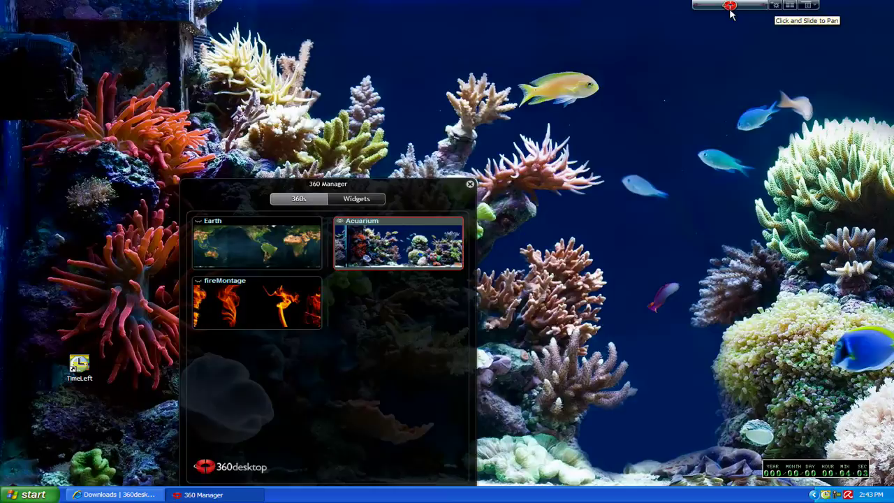
mouse_move(730, 8)
left_click_drag(665, 65, 784, 70)
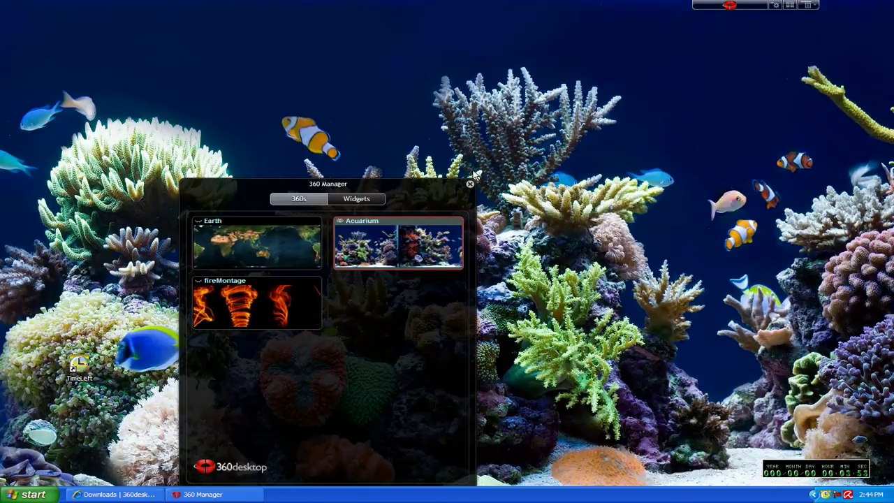
Rearrange the desktop icons into a tidy left-hand column with Arrange Icons By.
right_click(558, 131)
mouse_move(607, 134)
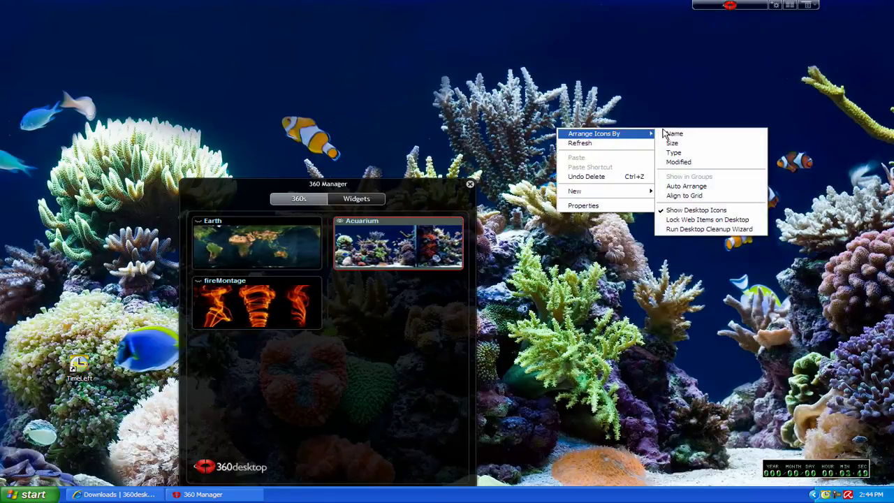
left_click(681, 143)
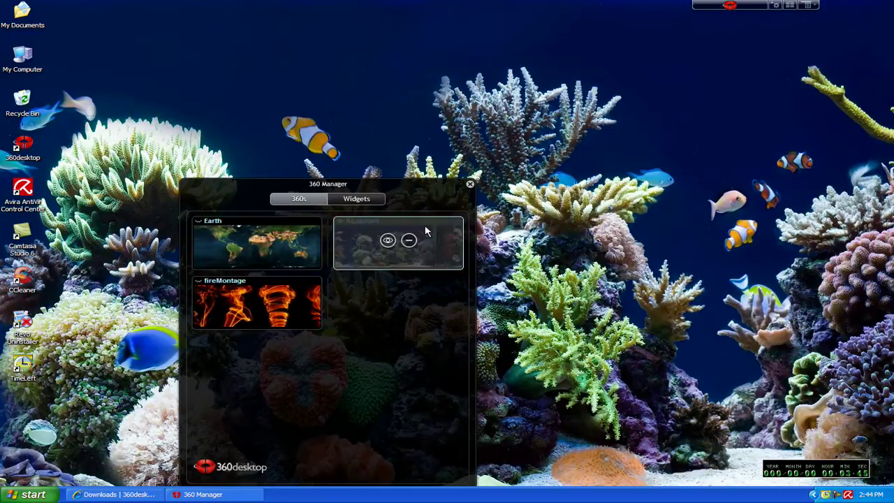
Check the Widgets tab in 360 Manager, return to the 360s list, and close the manager.
left_click(349, 200)
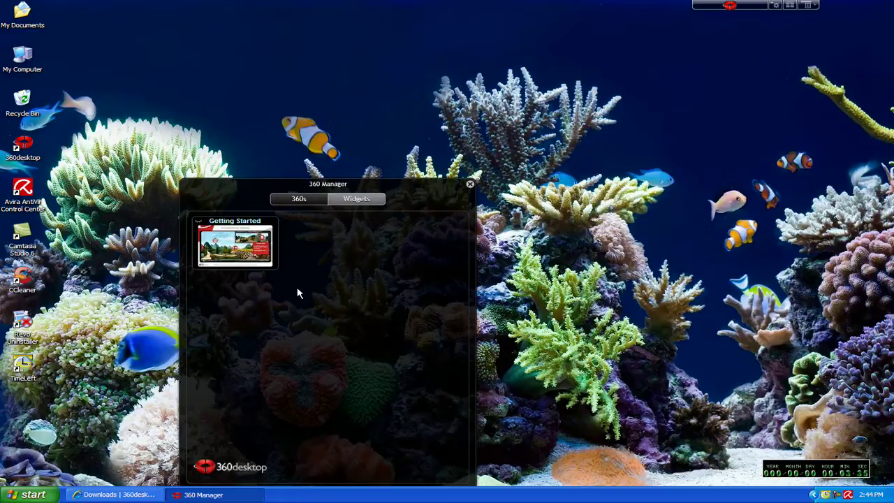
left_click(296, 199)
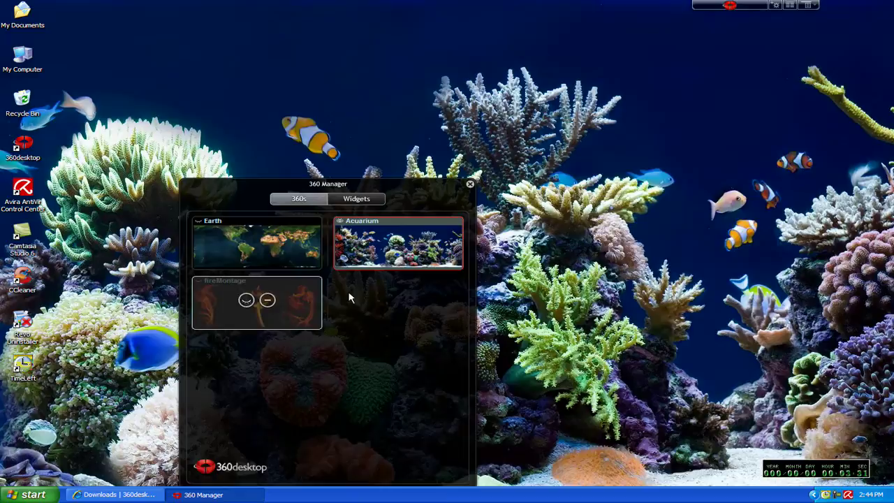
mouse_move(380, 264)
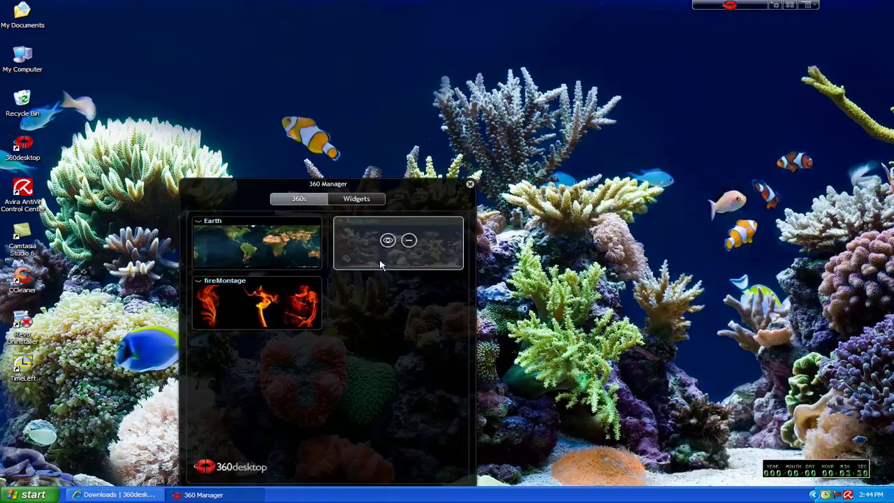
left_click(470, 184)
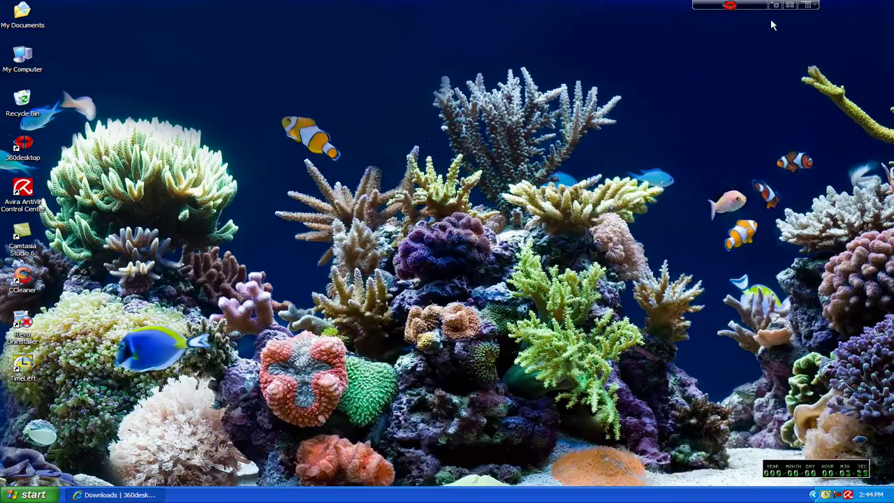
Restore the 360desktop downloads page in Internet Explorer and browse its Gallery of today's popular 360s.
left_click(808, 5)
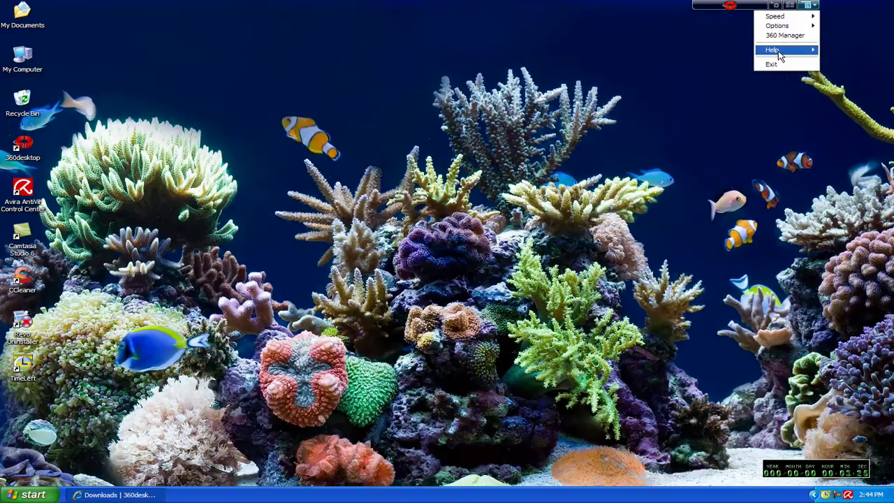
mouse_move(782, 50)
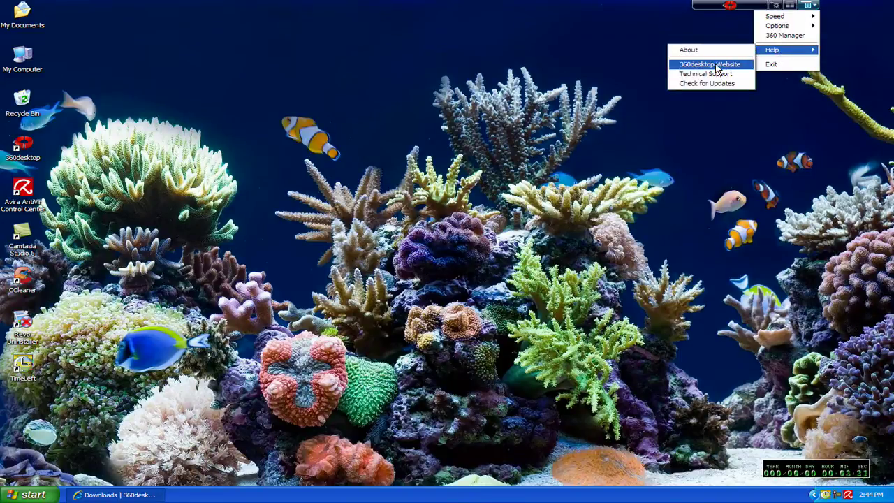
left_click(124, 495)
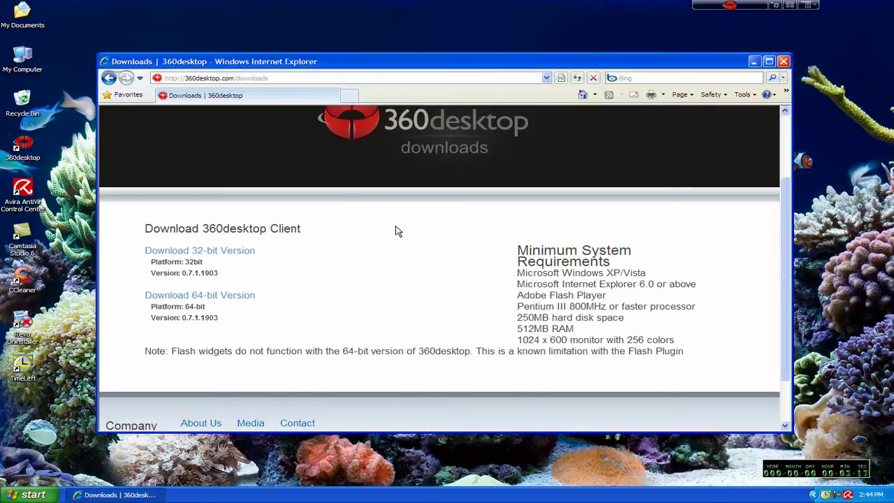
scroll(397, 231, "up", 3)
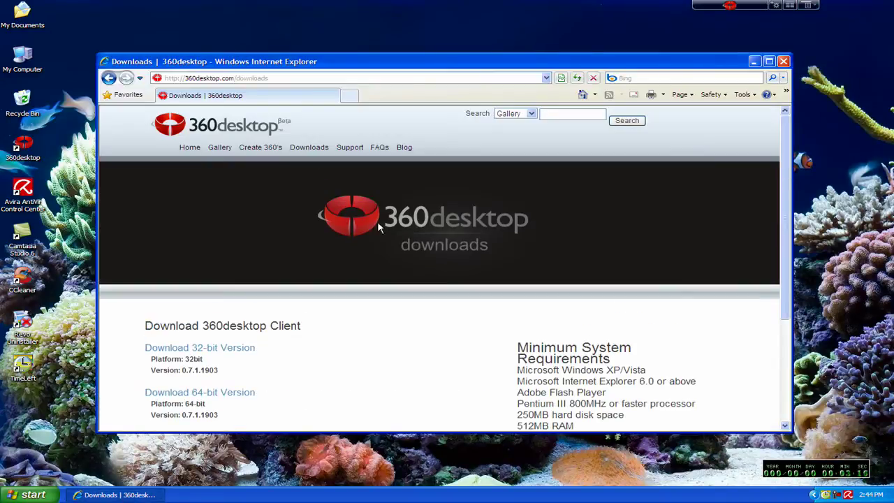
left_click(220, 150)
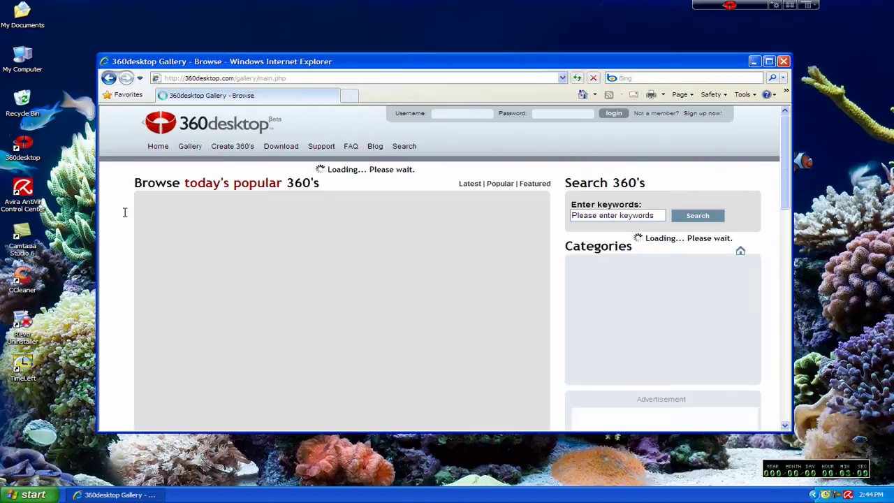
scroll(124, 211, "down", 3)
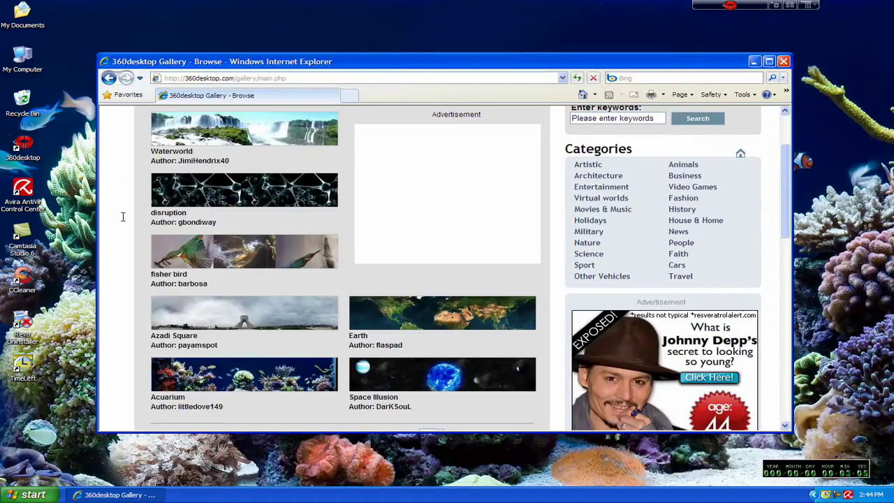
scroll(122, 216, "down", 2)
scroll(122, 216, "up", 3)
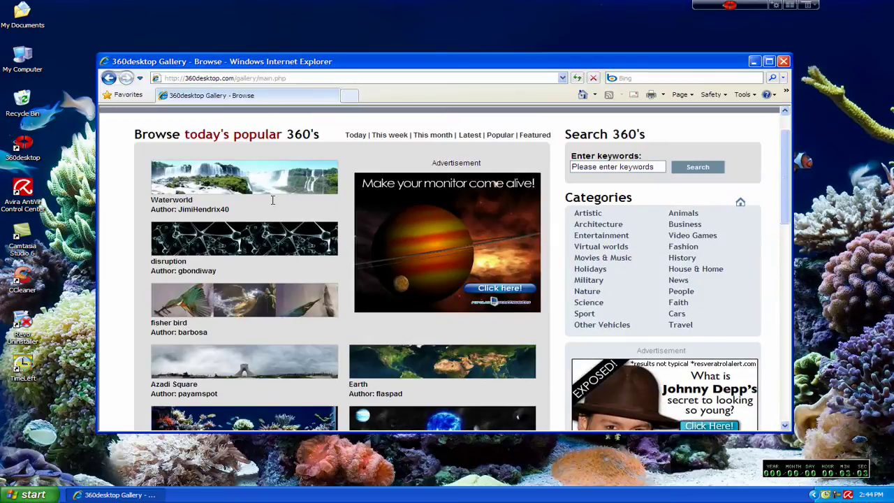
scroll(127, 234, "down", 4)
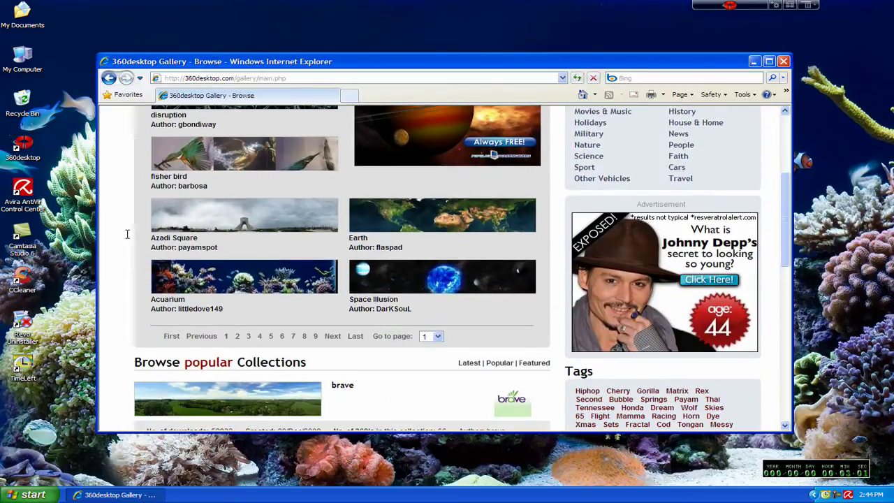
scroll(127, 234, "up", 4)
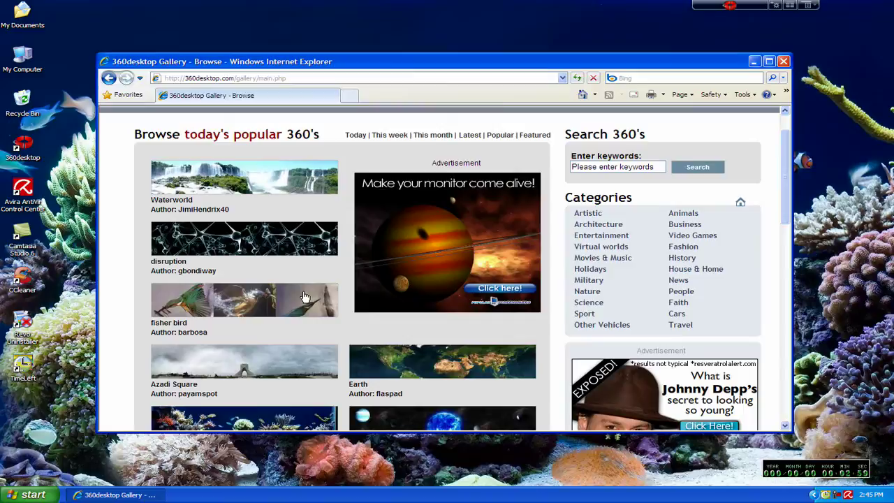
Open the disruption panorama's page, download it as the wallpaper, and close that page.
left_click(235, 241)
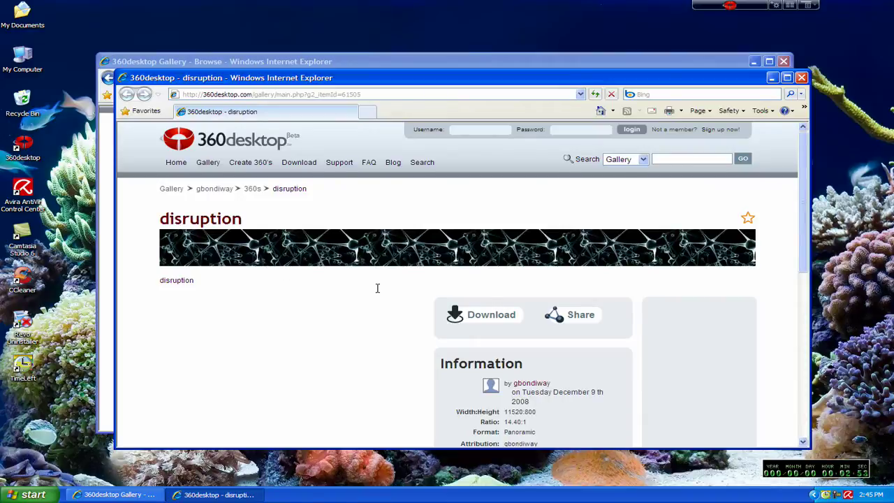
scroll(377, 288, "down", 1)
scroll(375, 258, "down", 1)
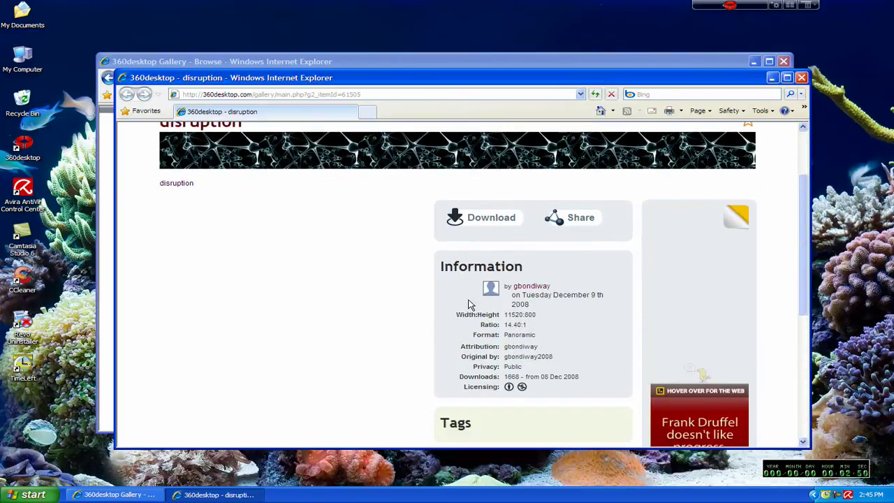
left_click(489, 218)
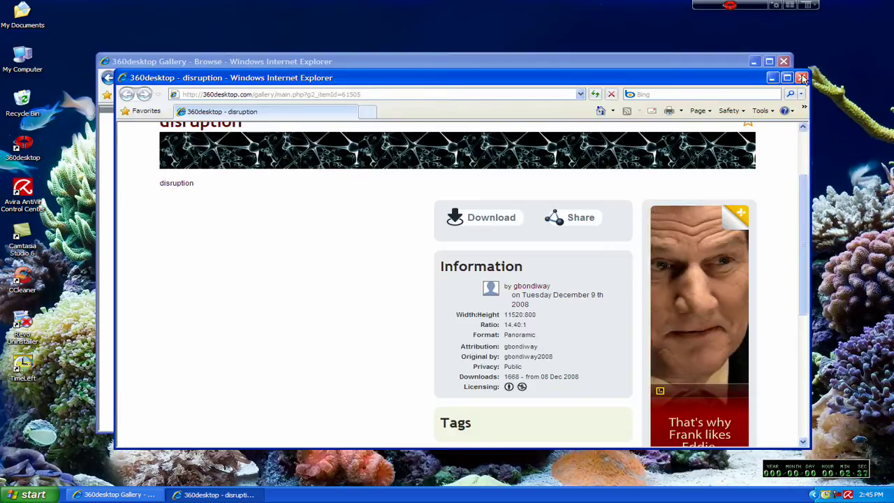
left_click(803, 78)
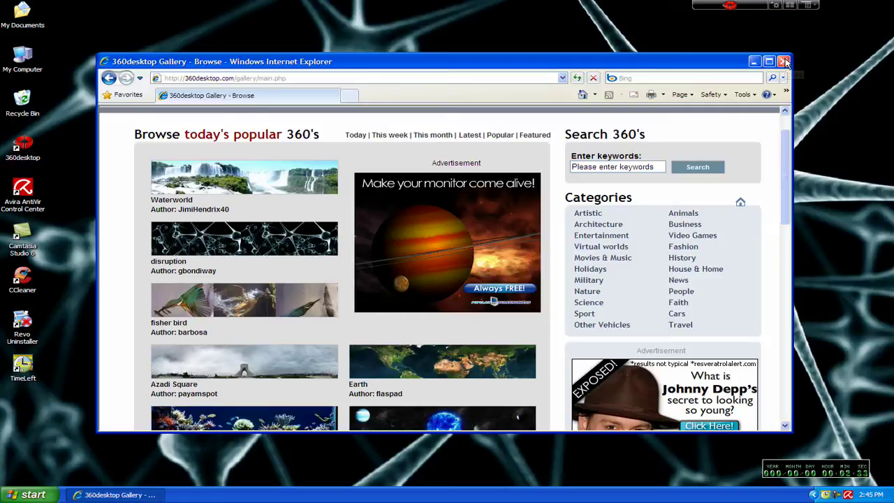
Close the gallery browser and pan the neuron panorama using the overview strip so the desktop icons show.
left_click(786, 63)
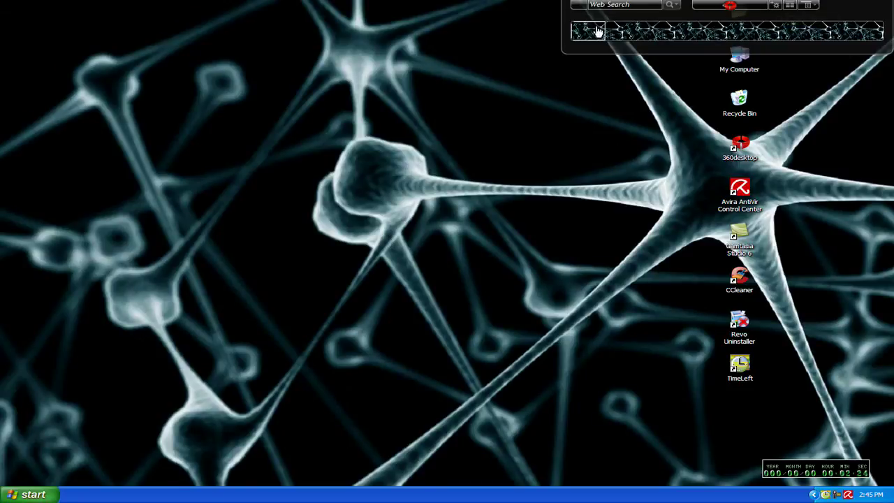
left_click(662, 30)
left_click_drag(662, 29, 721, 30)
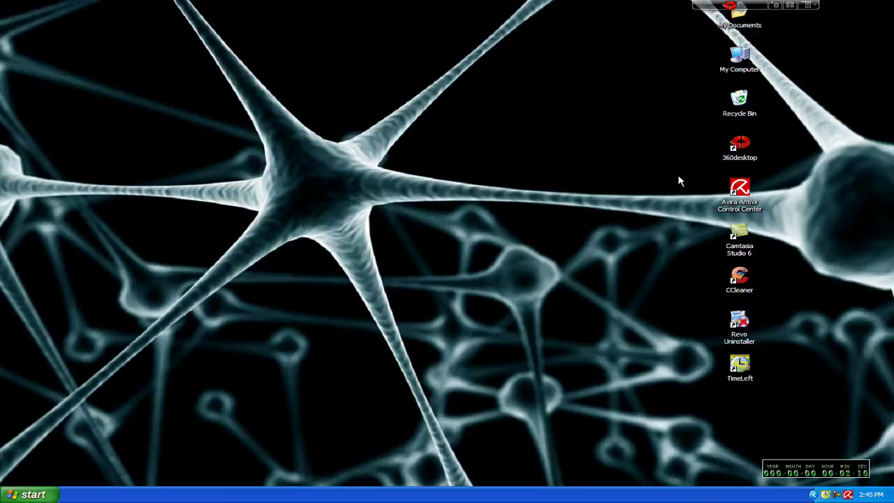
left_click(730, 6)
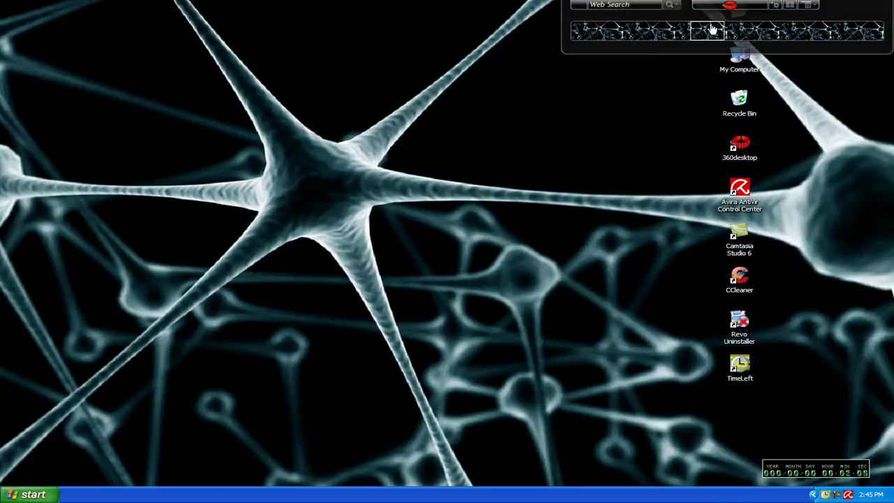
left_click(739, 31)
mouse_move(741, 30)
left_mouse_down()
mouse_move(783, 32)
mouse_move(745, 34)
left_mouse_up()
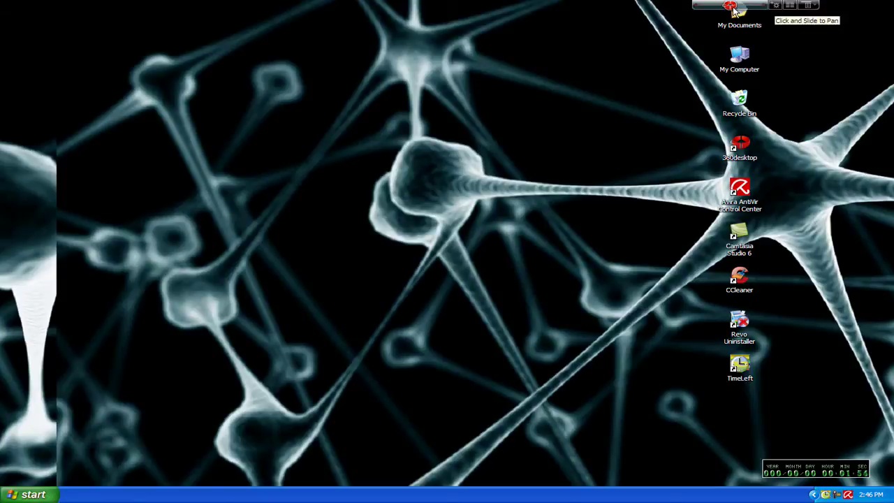
Jump the neuron panorama to a different section and sort the desktop icons by Name.
mouse_move(822, 32)
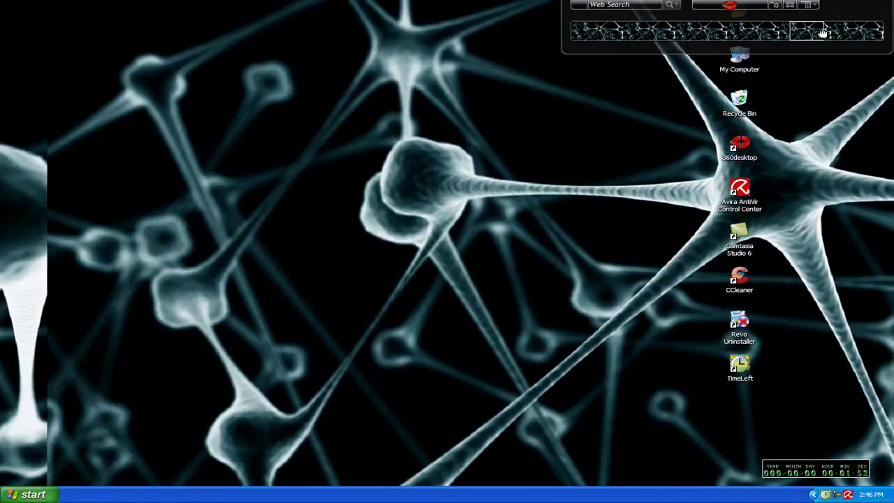
left_click(725, 30)
right_click(403, 127)
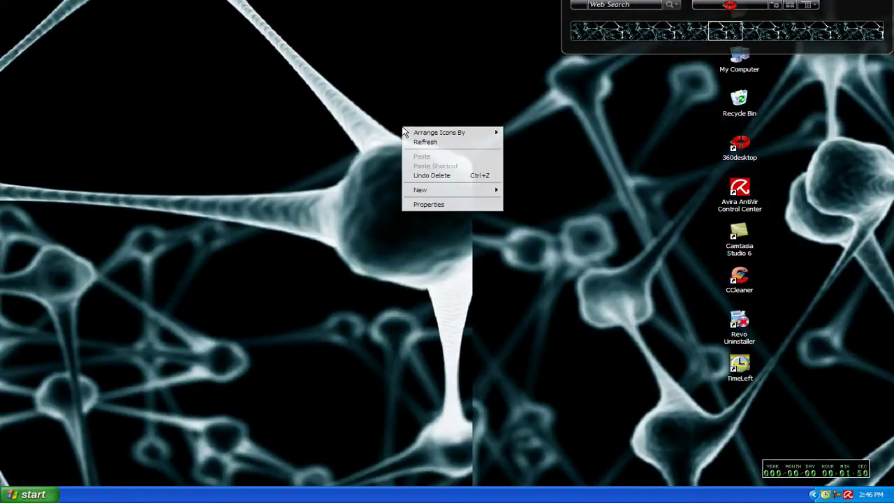
mouse_move(483, 137)
left_click(515, 133)
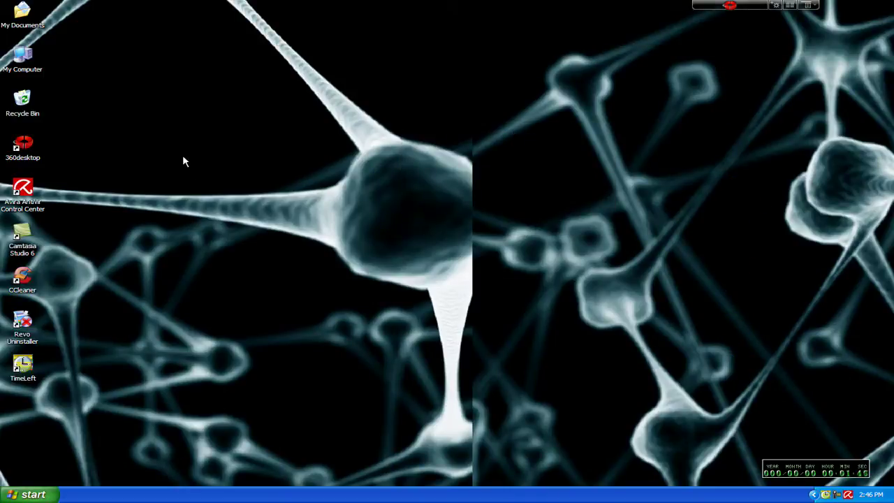
Dismiss the reopened icon arrangement menu and pan the panorama to another section via the overview strip.
right_click(277, 165)
mouse_move(331, 169)
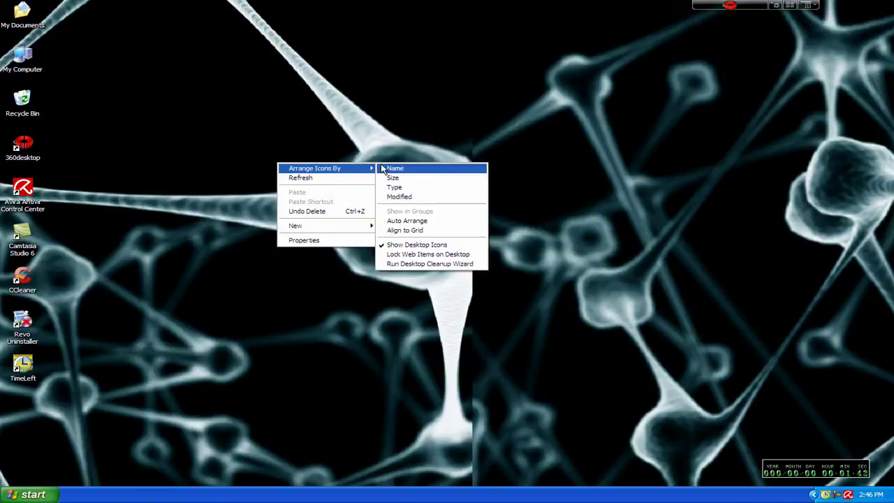
left_click(247, 100)
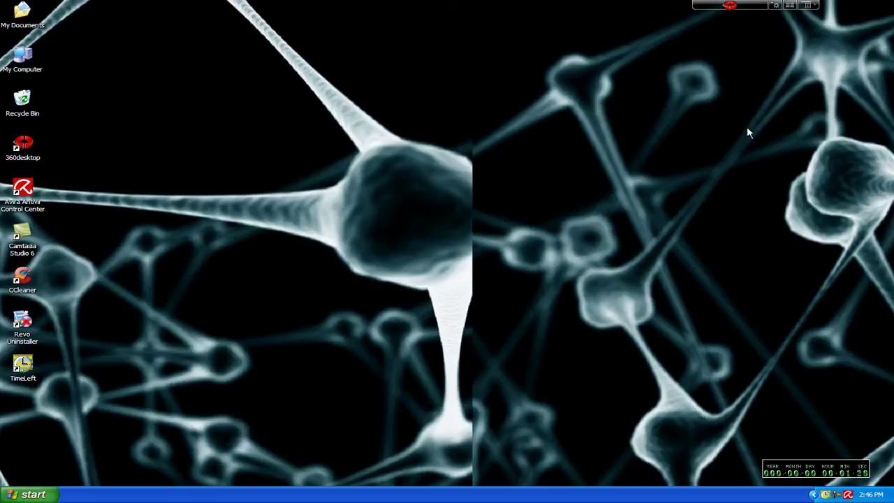
left_click(731, 7)
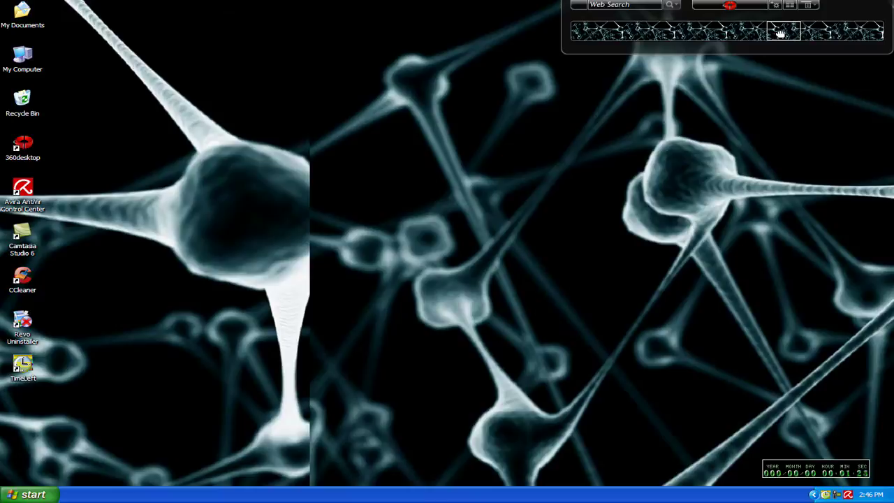
left_click(656, 34)
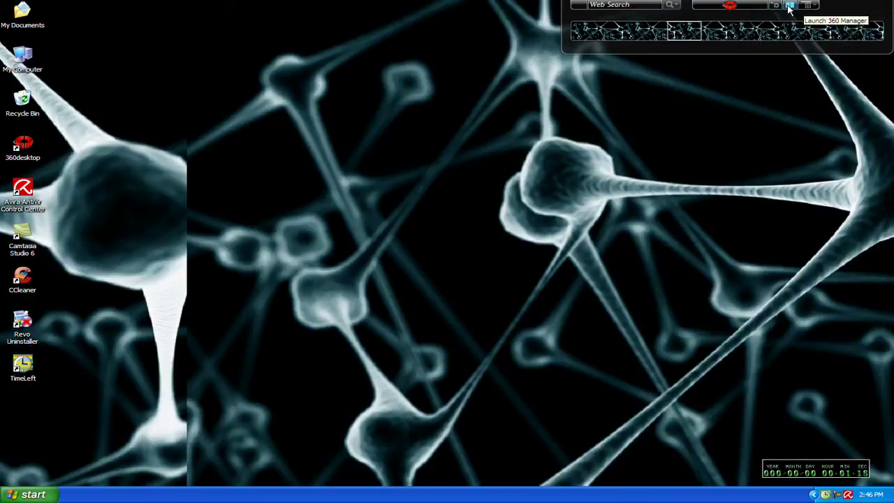
Open and close the 360 Manager, then choose Exit from the options list to quit 360desktop.
left_click(789, 5)
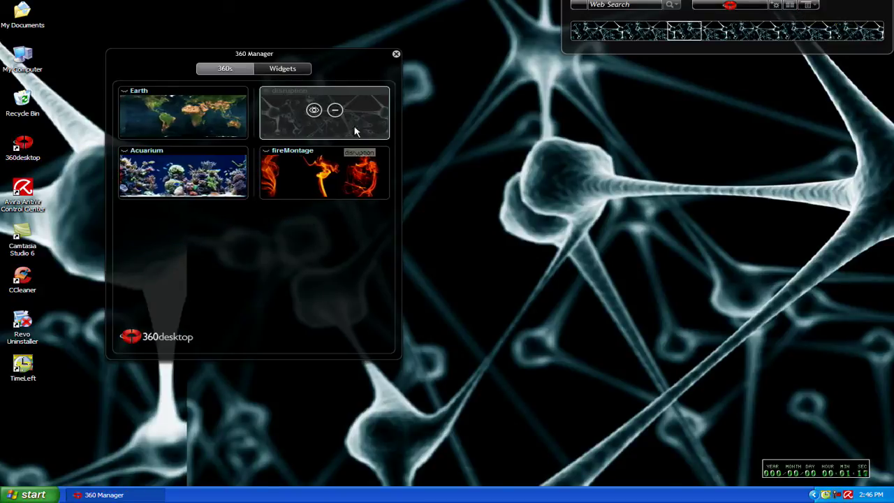
left_click(396, 53)
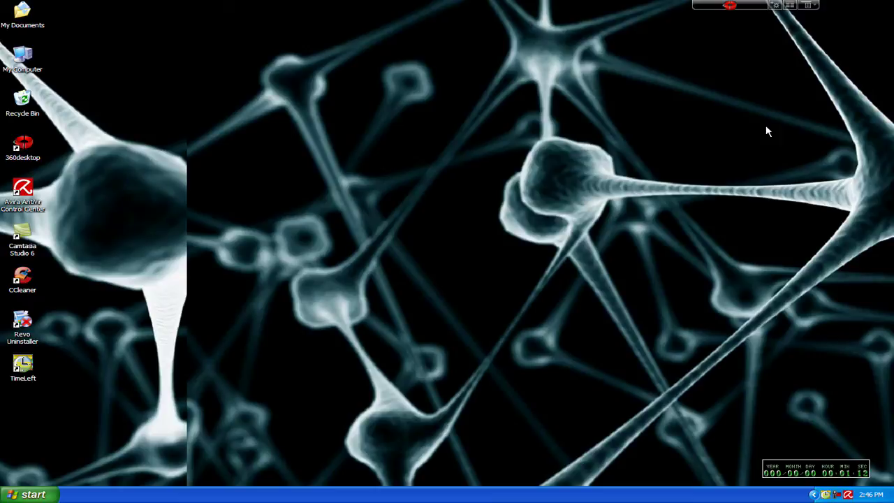
left_click(809, 12)
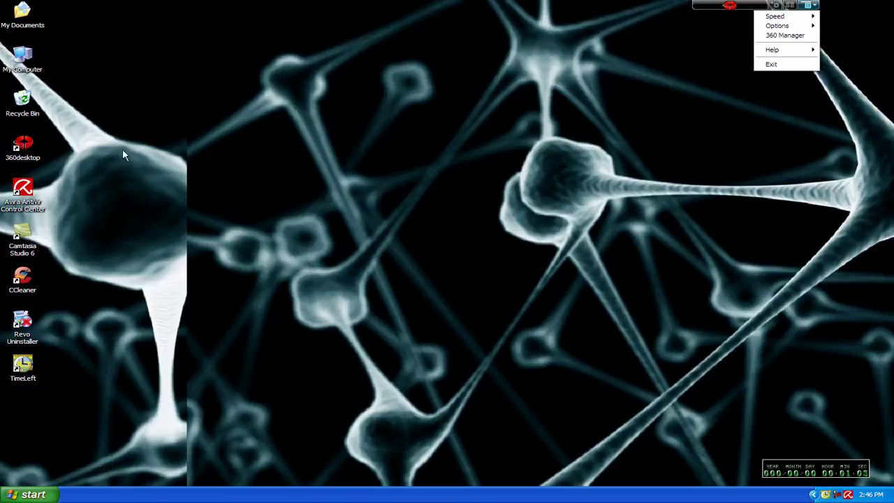
left_click(771, 64)
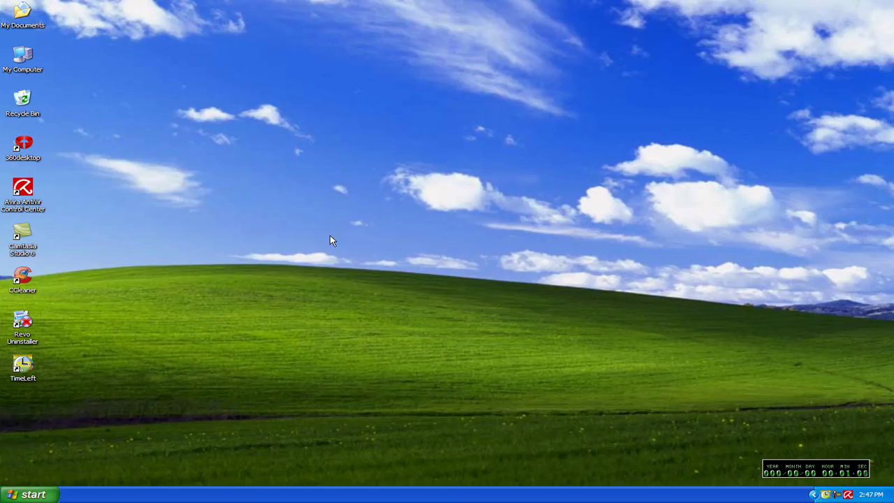